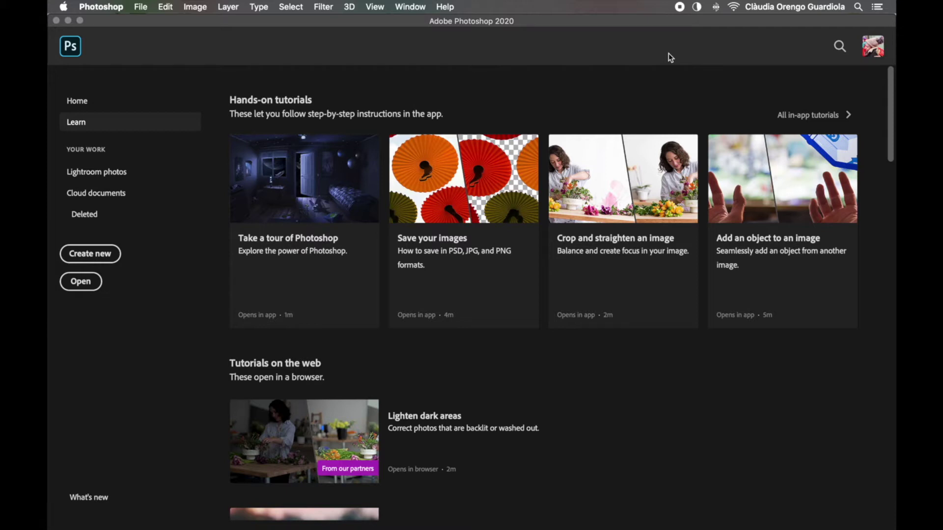
- Create a new RGB document 'test-pattern', 3000×3000 px at 300 ppi, with White background contents
left_click(141, 7)
left_click(151, 22)
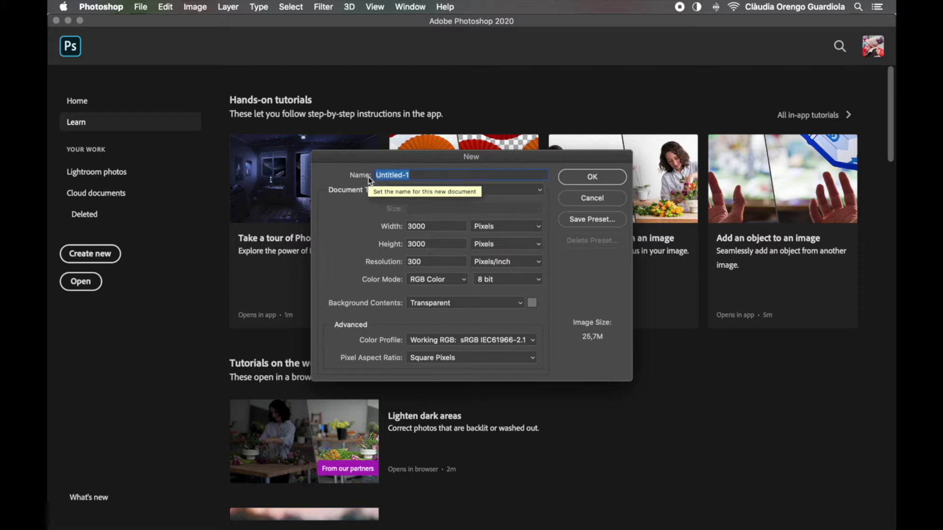
type("test-pattern")
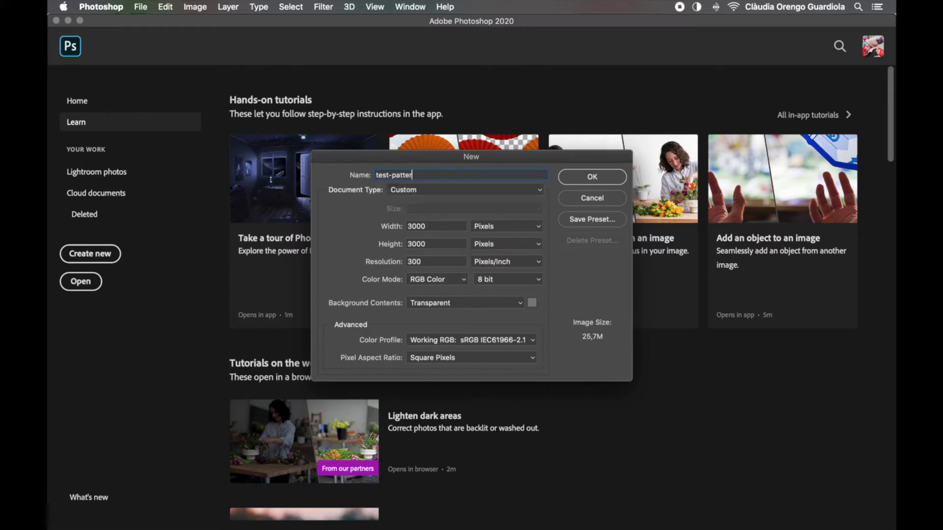
left_click(435, 278)
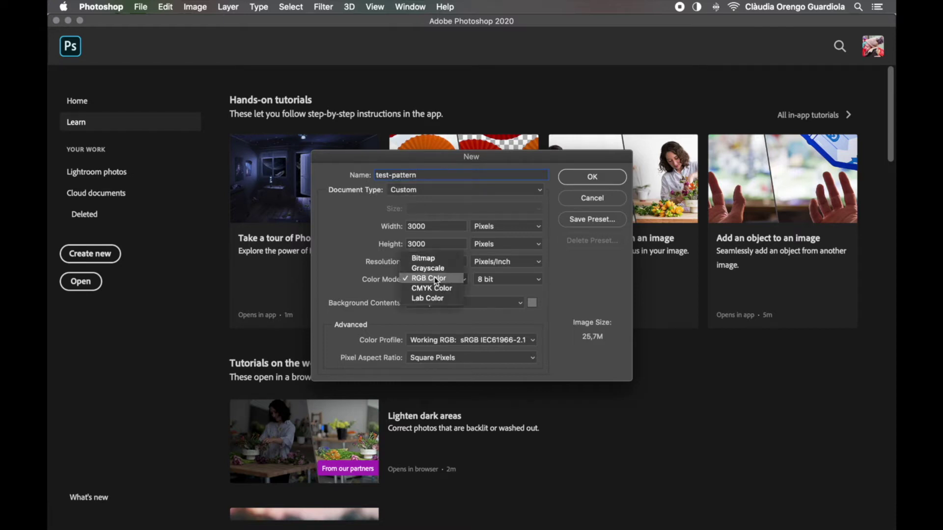
left_click(339, 287)
left_click(452, 302)
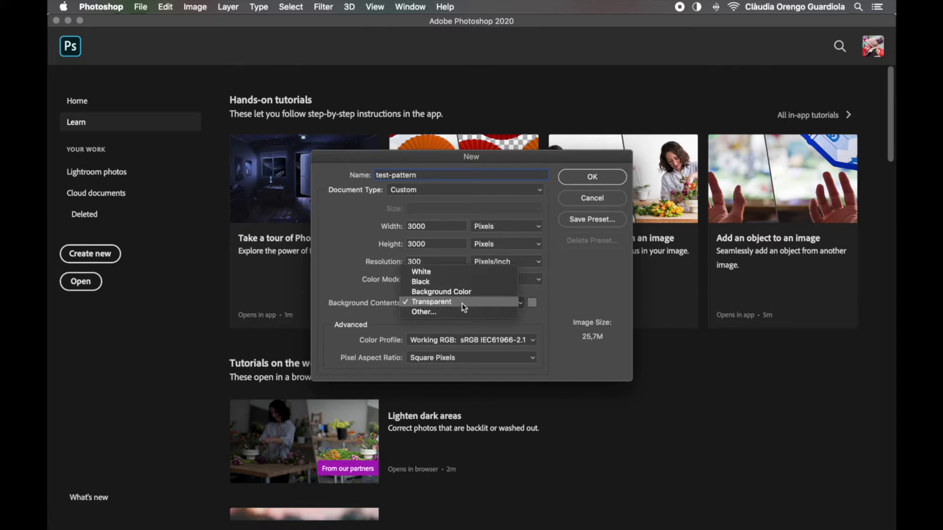
left_click(437, 276)
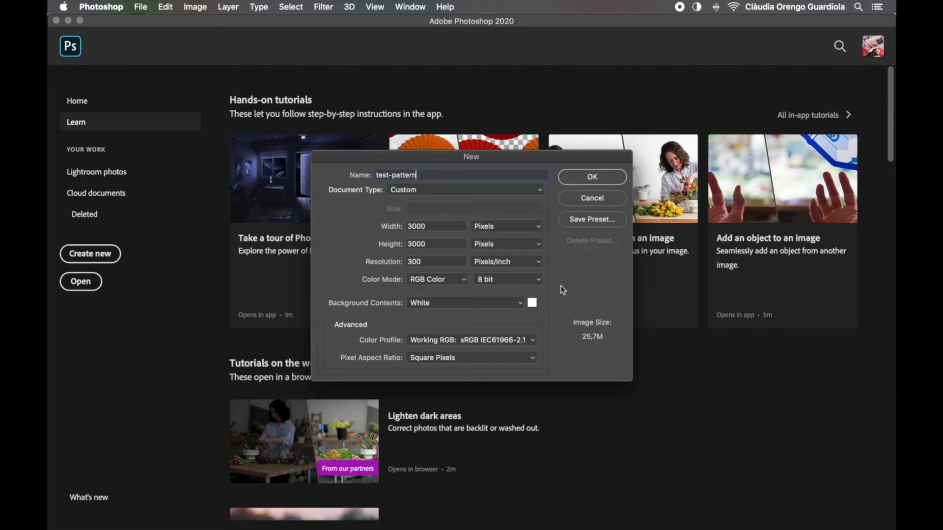
left_click(580, 176)
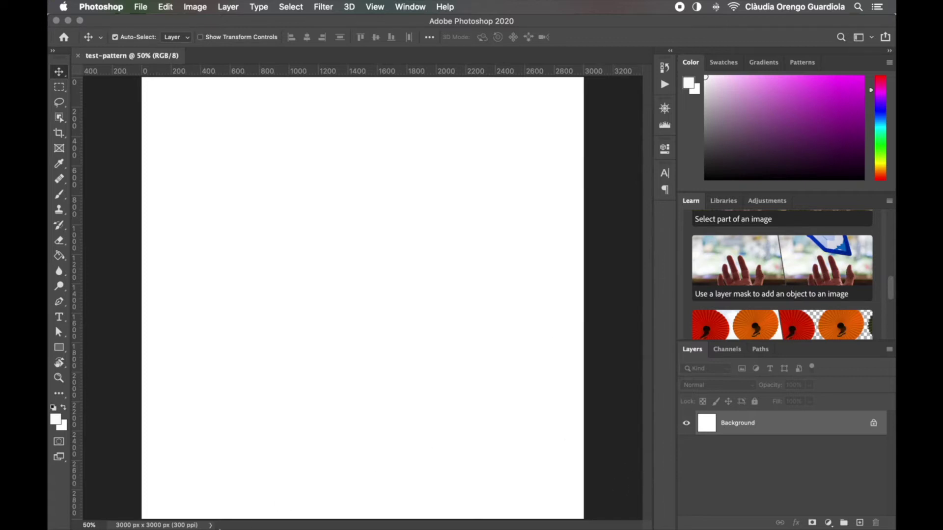
- Select all eight watercolor-butterflies PNGs, Quick Look butterfly4, and drag the files into test-pattern
left_click(186, 511)
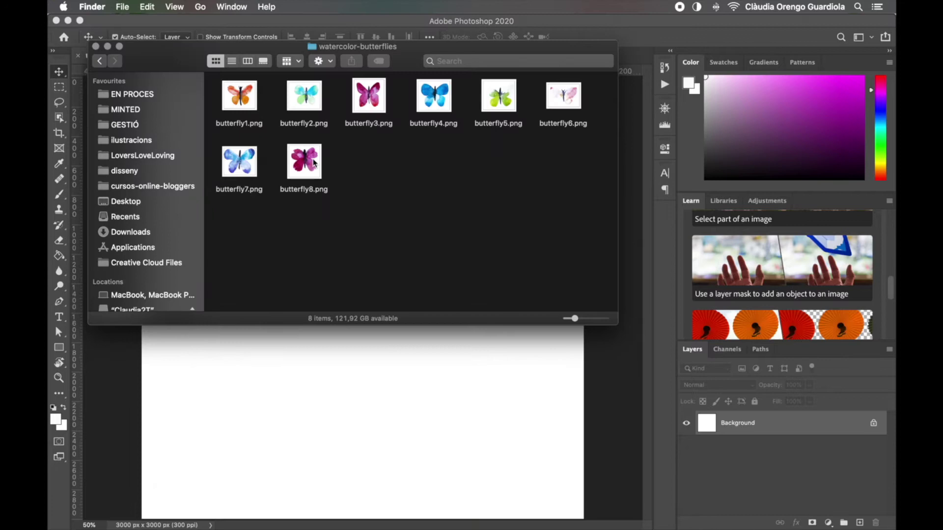
left_click_drag(231, 234, 573, 93)
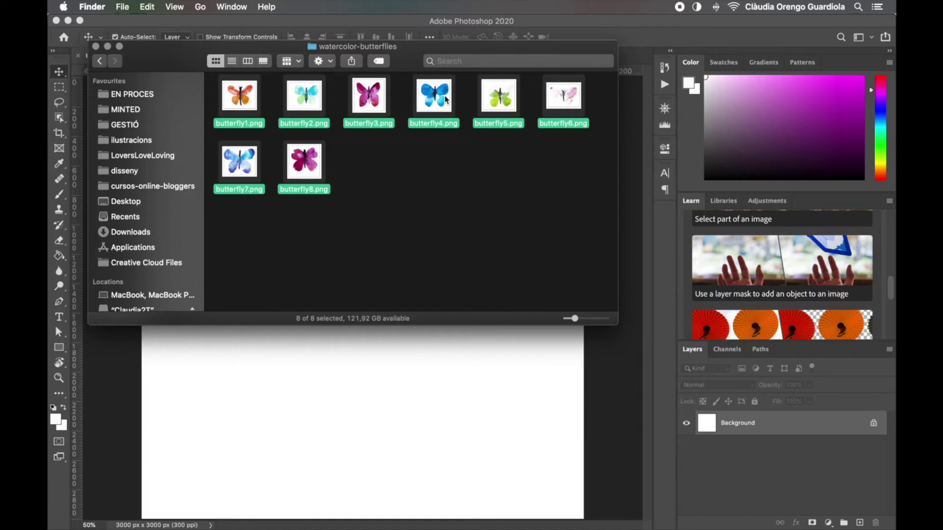
key("space")
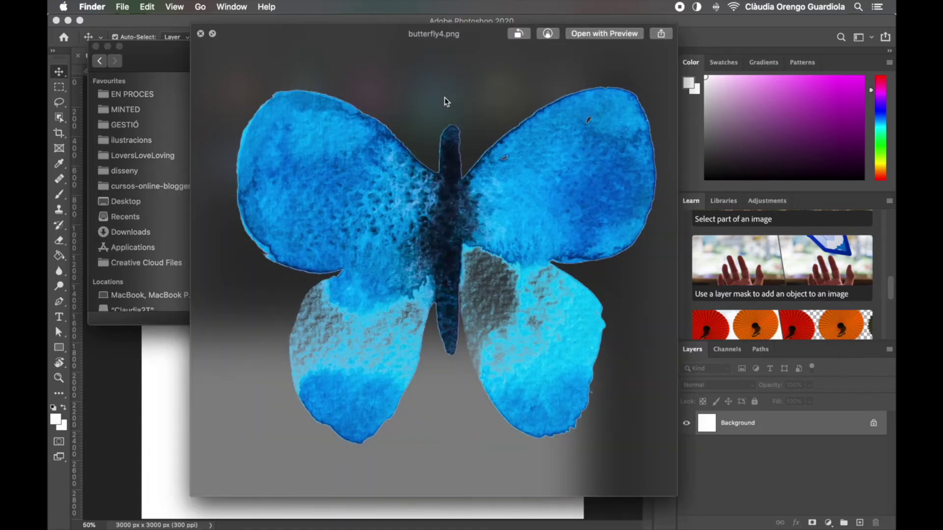
key("space")
left_click_drag(563, 190, 305, 416)
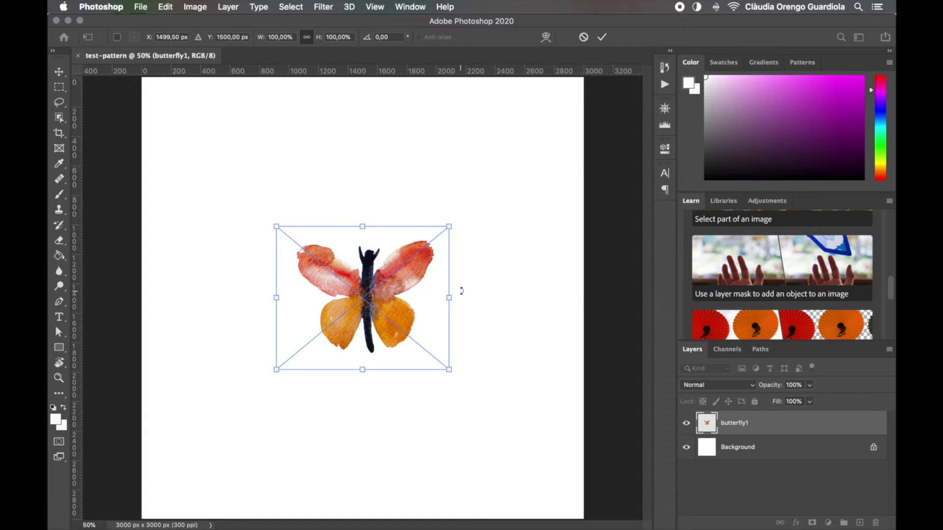
- Commit each butterfly placement, producing centred layers butterfly1 through butterfly8
key("Return")
key("Return")
key("Return")
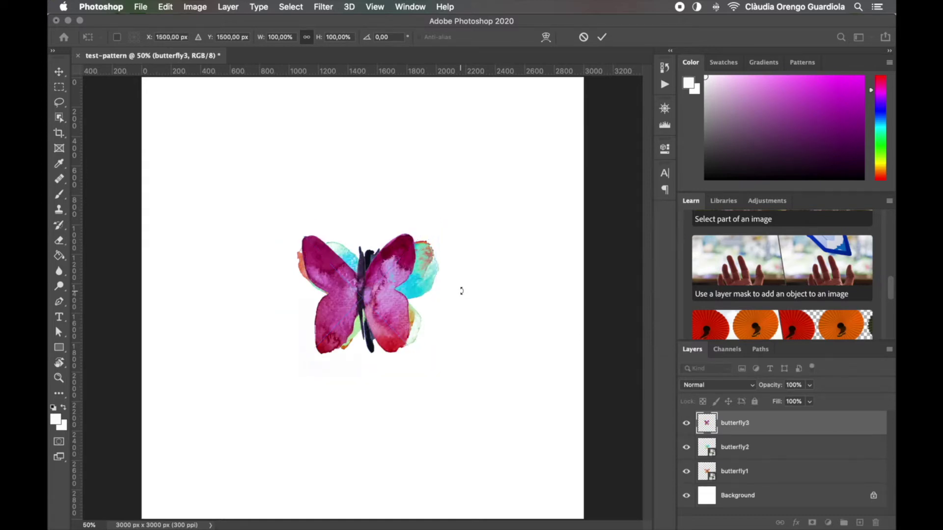
key("Return")
key("Return")
key("Return")
key("Return")
key("Return")
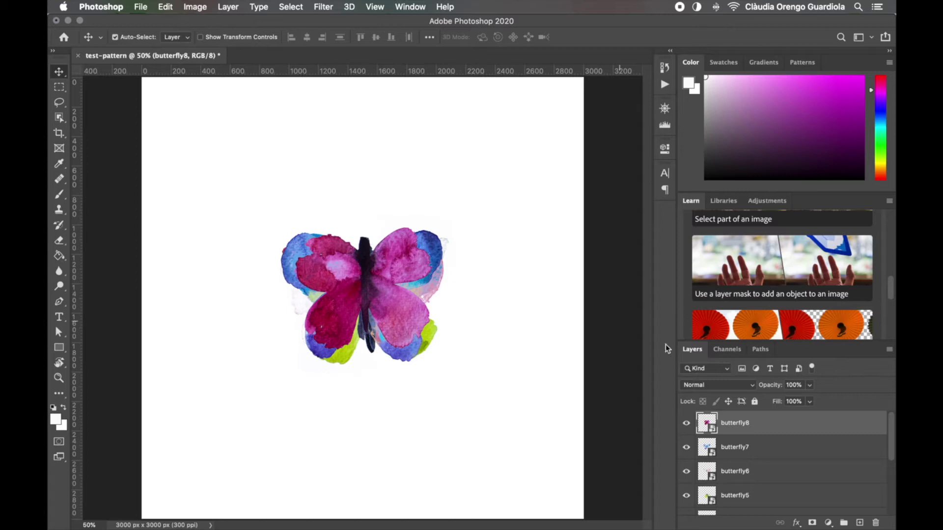
scroll(789, 471, "down", 5)
scroll(790, 479, "up", 5)
scroll(790, 481, "down", 5)
scroll(790, 480, "up", 5)
scroll(791, 478, "down", 5)
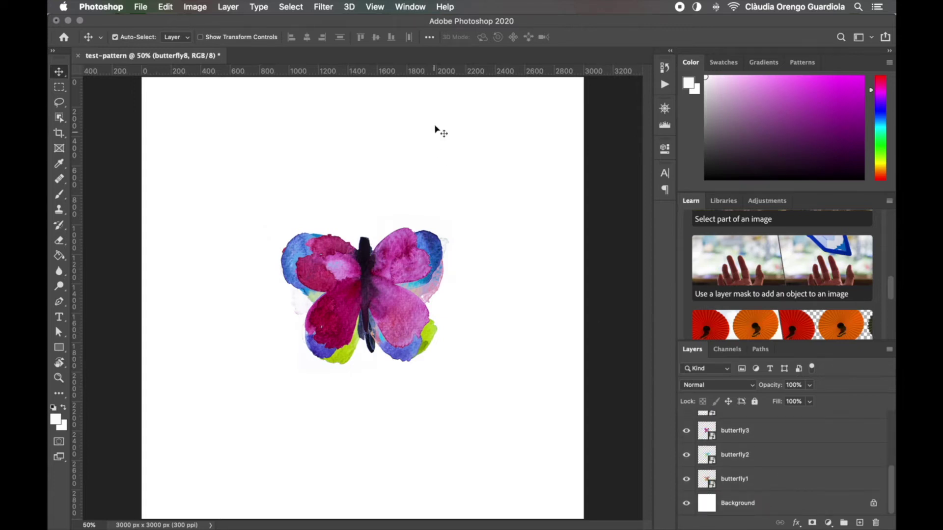
left_click(410, 8)
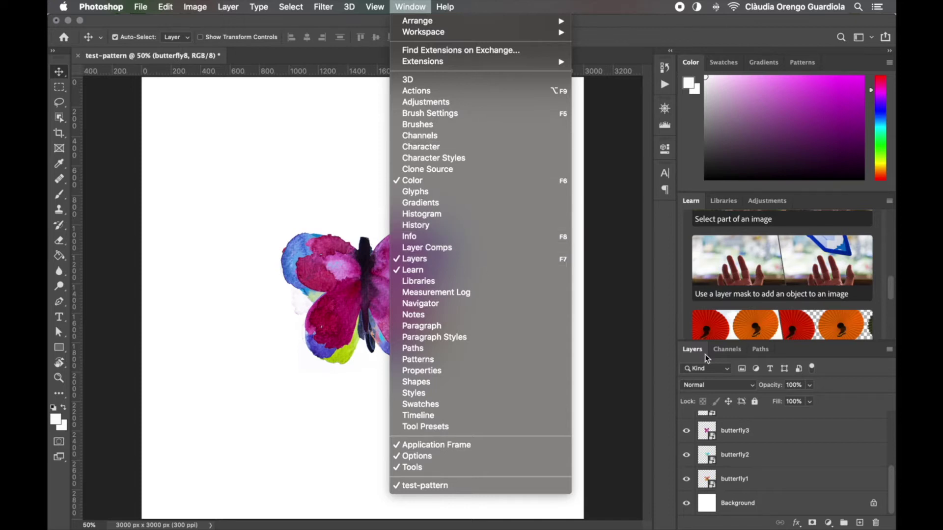
- Rasterize layers butterfly1 through butterfly8 into pixel layers, then deselect them
left_click(803, 489)
left_click(769, 483)
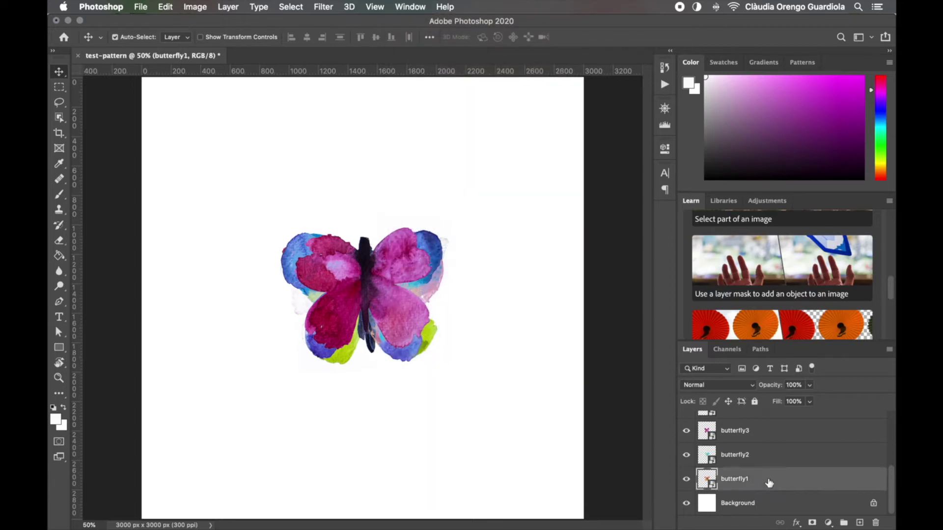
scroll(754, 465, "up", 3)
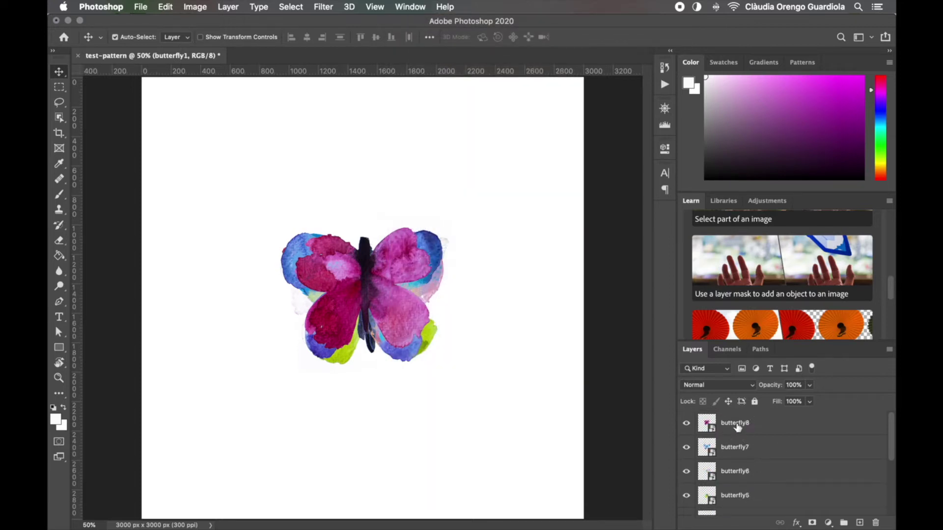
left_click(738, 427, "shift")
right_click(756, 427)
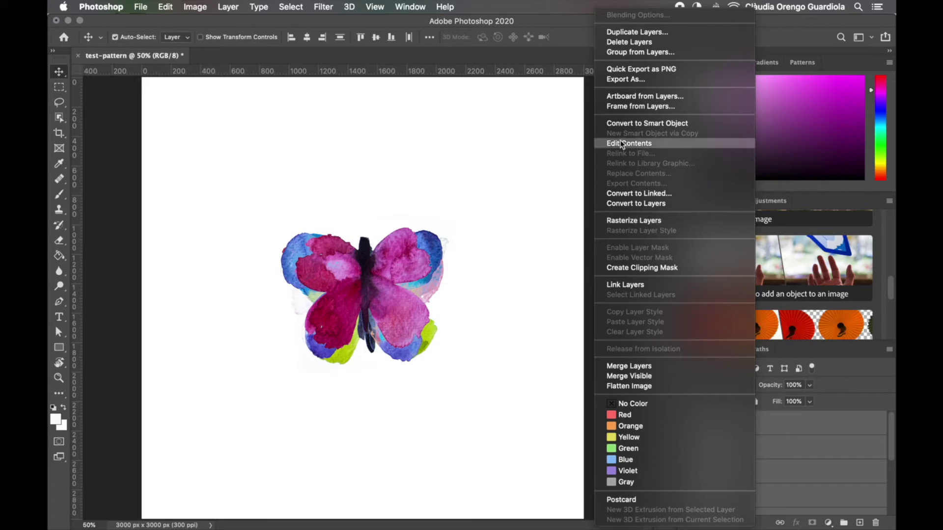
left_click(636, 221)
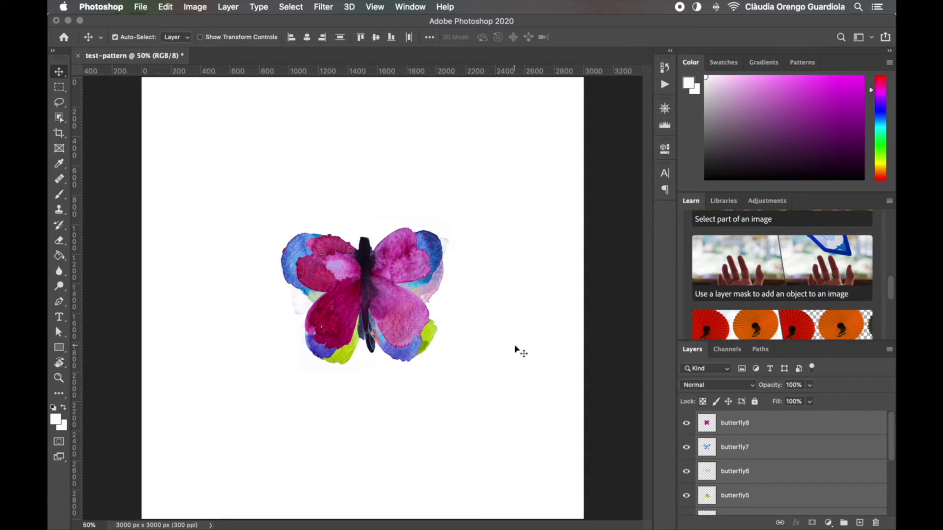
left_click(479, 355)
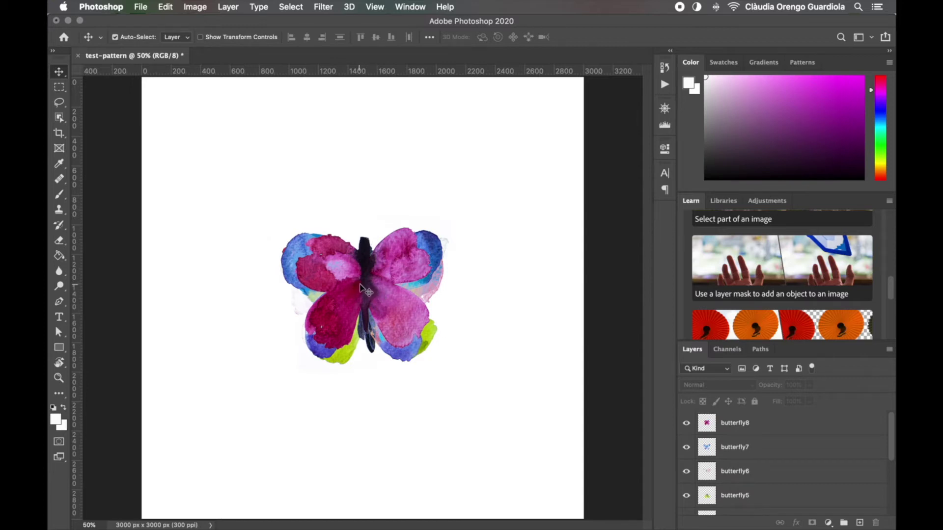
- With Auto-Select set to Layer, drag the pink, green, blue, magenta and pale pink butterflies into three rows
left_click_drag(366, 287, 402, 157)
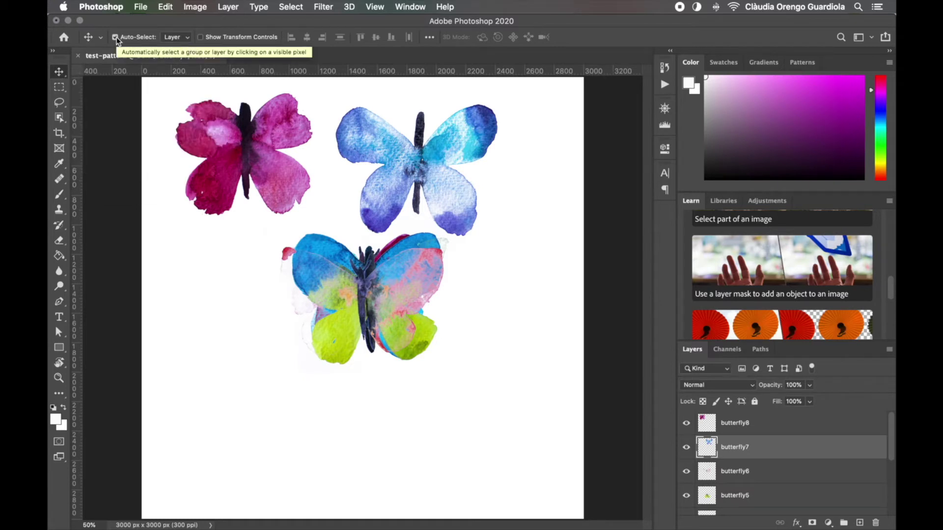
left_click(176, 39)
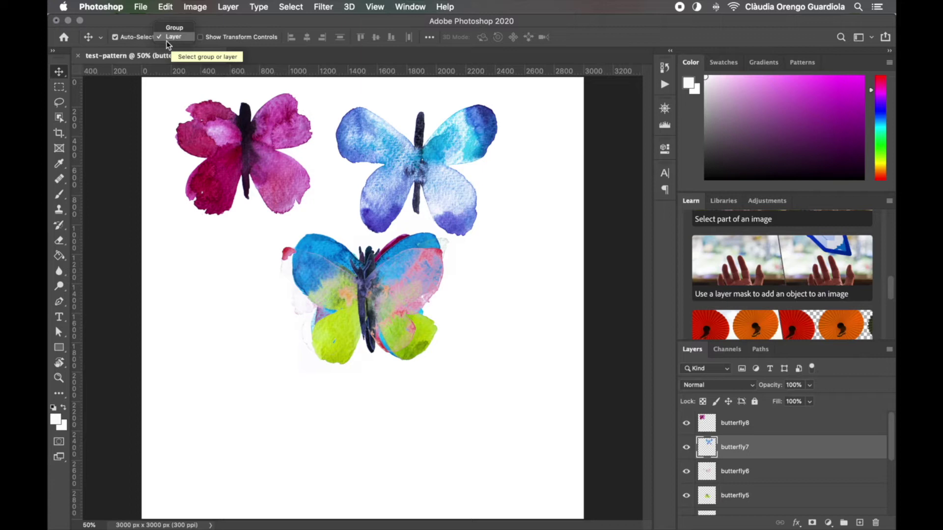
left_click(266, 388)
left_click_drag(381, 298, 261, 417)
left_click_drag(410, 273, 474, 403)
left_click_drag(405, 271, 511, 294)
left_click_drag(339, 282, 320, 389)
left_click_drag(457, 403, 508, 439)
key("super+minus")
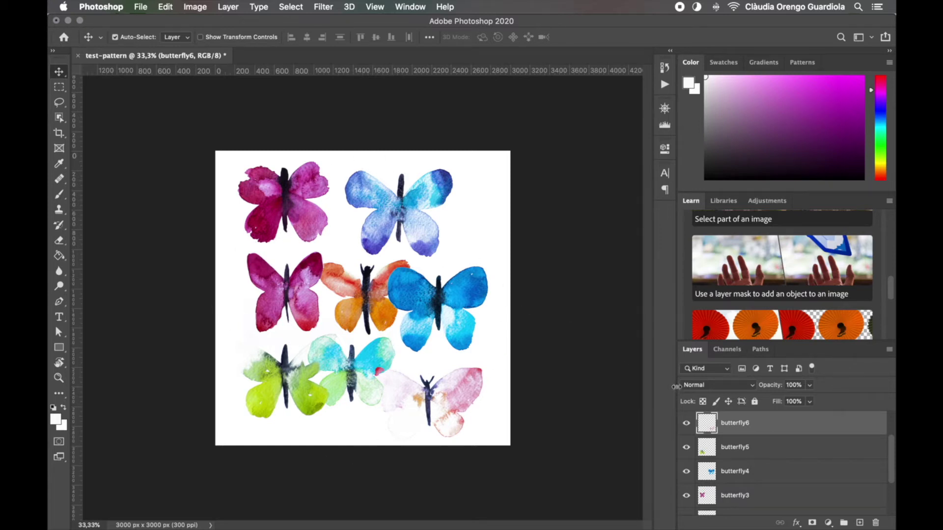
- Scale all eight butterfly layers together to about 68% with Free Transform
scroll(756, 468, "up", 2)
left_click(735, 425)
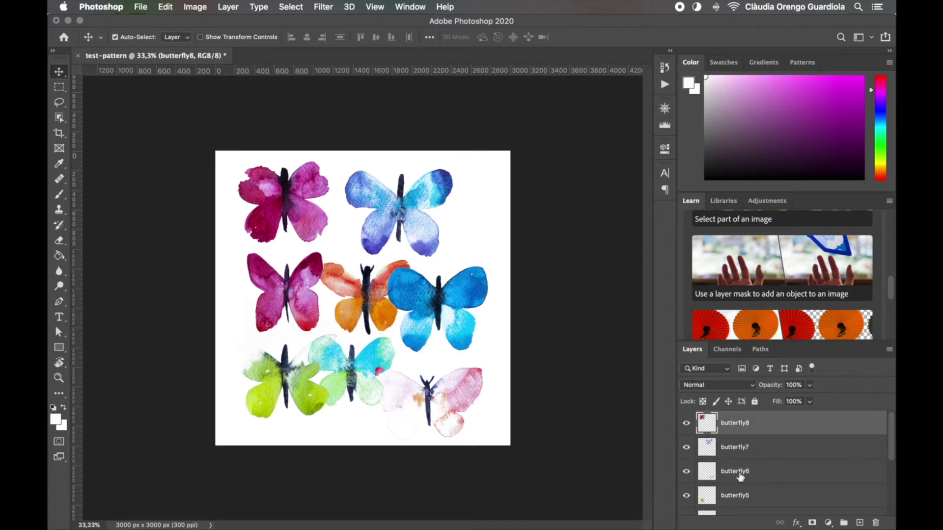
scroll(740, 477, "down", 5)
left_click(741, 478, "shift")
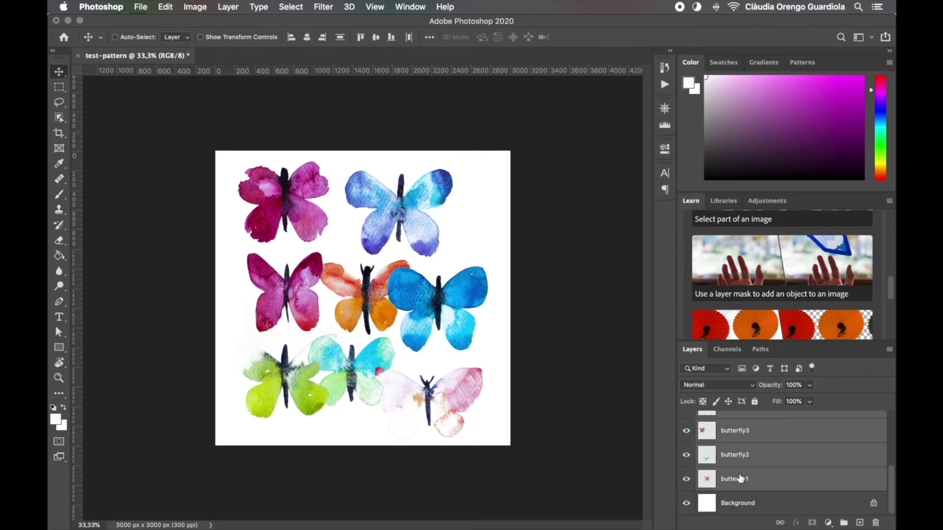
key("super+t")
left_click_drag(496, 155, 444, 222)
key("Return")
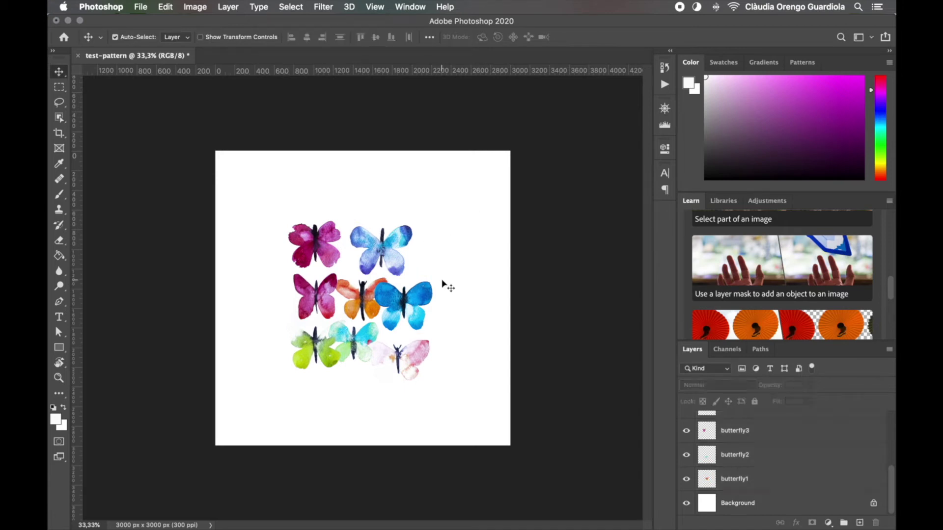
- Scatter the butterflies: blue to top centre, orange to right edge, magenta left, cyan toward bottom
left_click_drag(415, 297, 385, 180)
left_click_drag(409, 232, 444, 228)
mouse_move(336, 255)
left_mouse_down()
mouse_move(316, 256)
mouse_move(334, 253)
left_mouse_up()
left_click(379, 310)
left_click_drag(379, 311, 494, 313)
left_click_drag(429, 327, 406, 300)
left_click_drag(326, 309, 278, 313)
left_click_drag(333, 342, 375, 392)
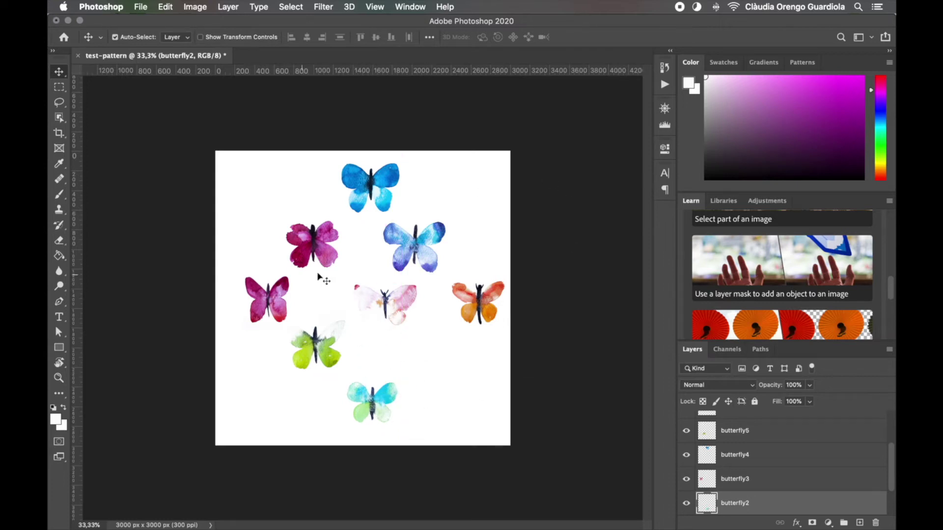
- Refine into a loose ring around the centred lavender-blue butterfly, magenta at lower right, pale pink upper centre
left_click_drag(404, 307, 401, 327)
left_click_drag(332, 258, 451, 362)
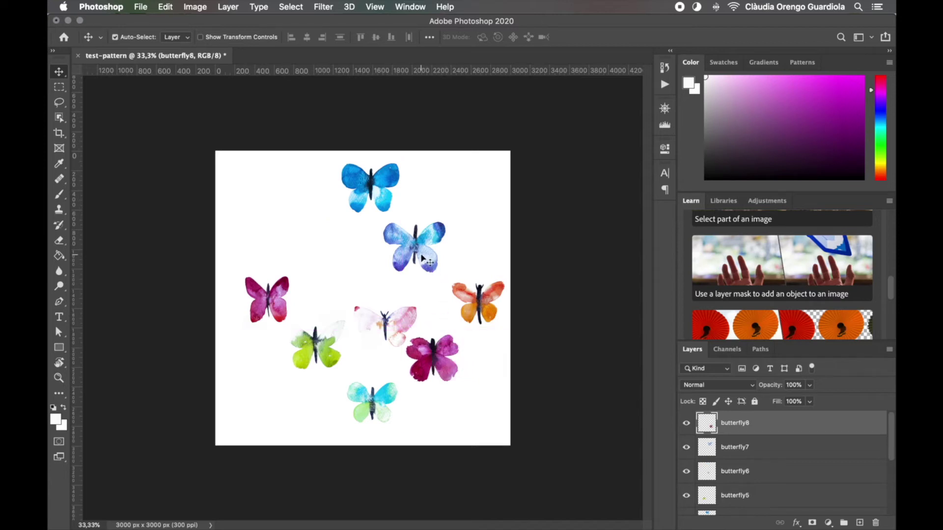
left_click_drag(407, 321, 429, 252)
left_click_drag(430, 240, 384, 288)
left_click_drag(406, 255, 426, 249)
mouse_move(385, 299)
left_mouse_down()
mouse_move(365, 269)
mouse_move(364, 284)
mouse_move(380, 289)
left_mouse_up()
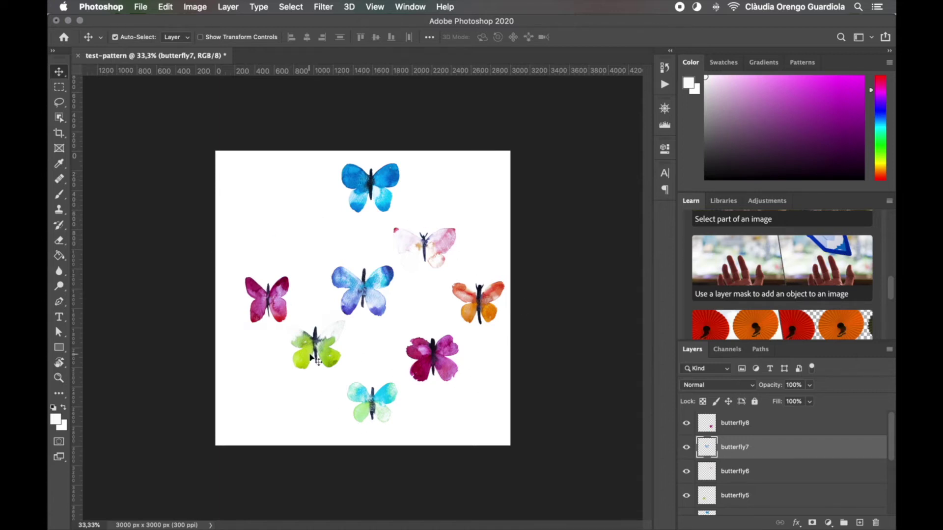
- Add a copy of the green butterfly at upper left, rotated about -54°
left_click(324, 349)
left_click(324, 349, "alt")
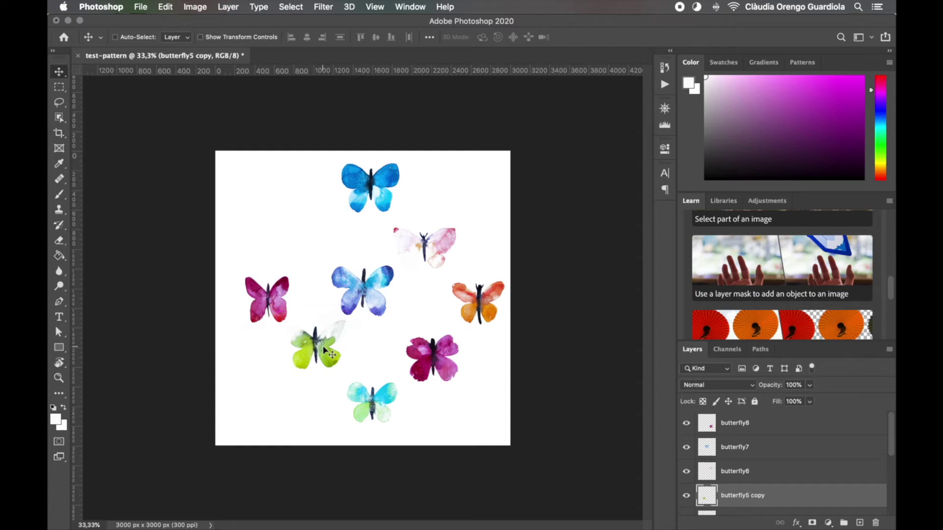
left_click_drag(324, 350, 314, 218)
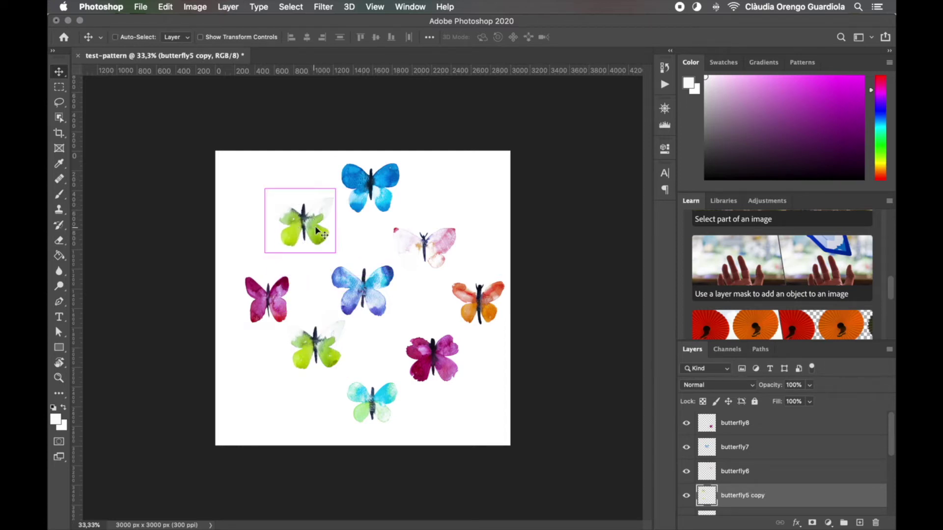
key("ctrl+t")
left_click_drag(345, 185, 296, 169)
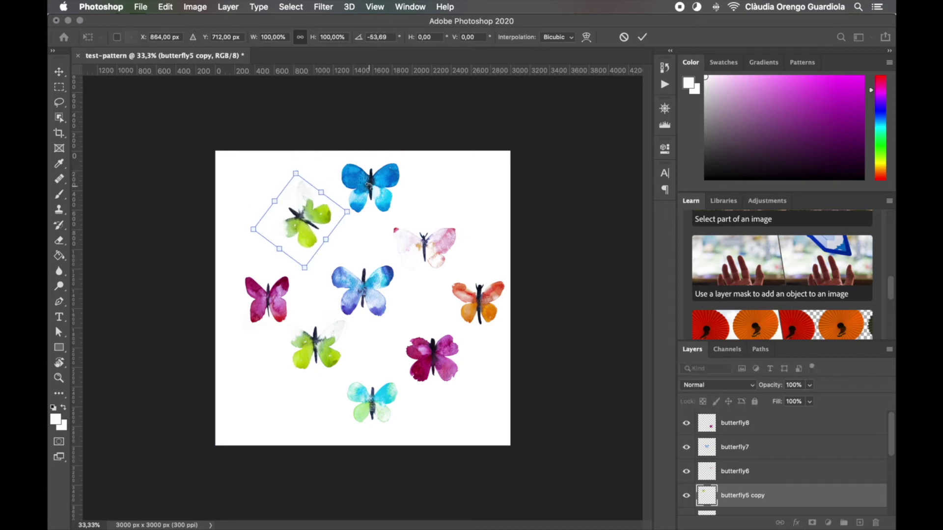
key("Return")
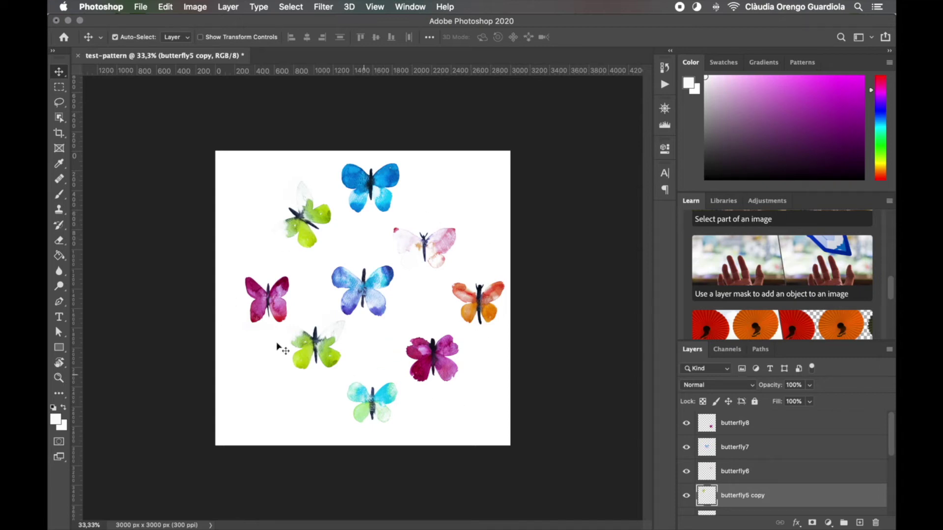
- Nudge the magenta and central blue butterflies left, then group all butterfly layers into Group 1
left_click_drag(260, 294, 244, 291)
left_click_drag(361, 289, 353, 295)
scroll(806, 438, "up", 2)
left_click(769, 434)
scroll(768, 442, "down", 10)
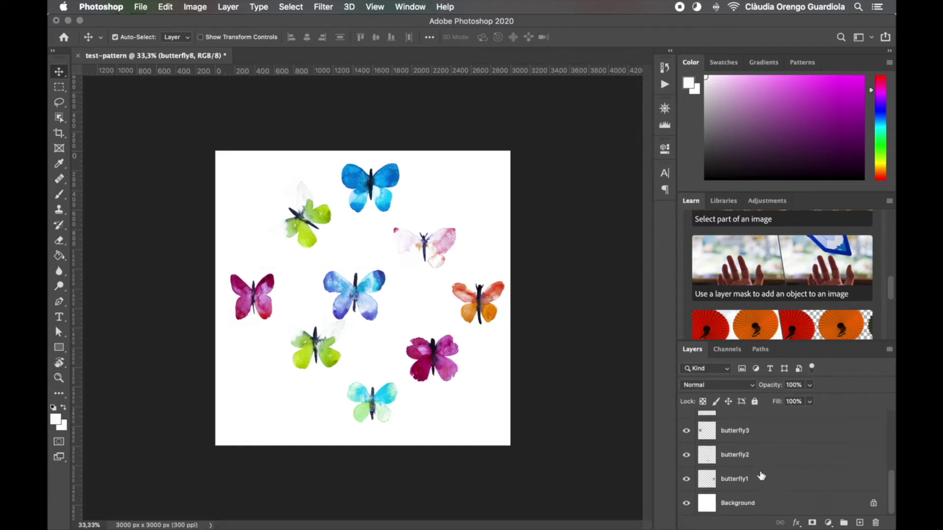
left_click(761, 476, "shift")
key("super+g")
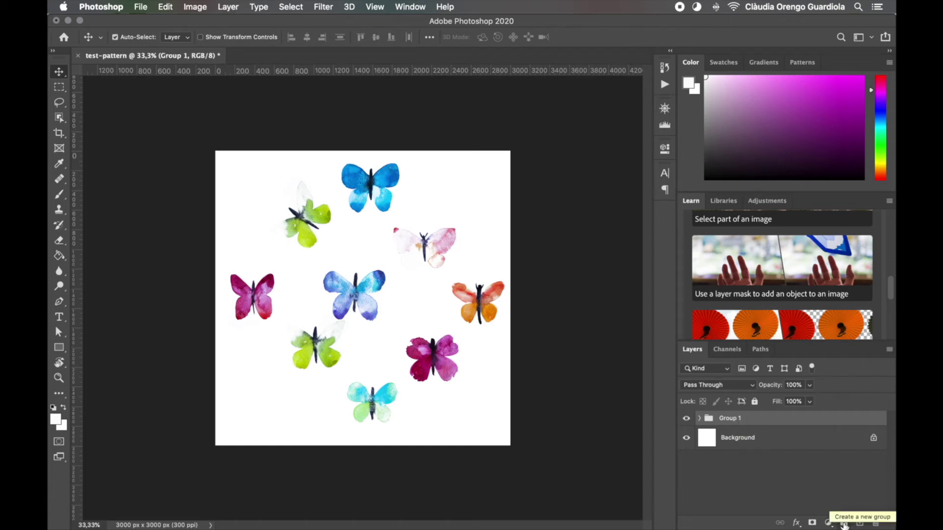
- Convert Group 1 to a smart object and open its contents as Group 1.psb
right_click(731, 418)
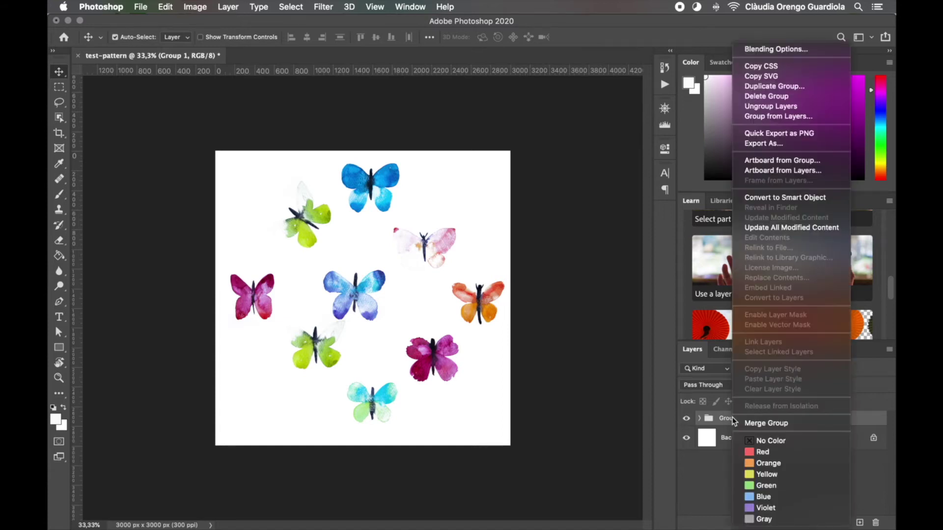
left_click(764, 197)
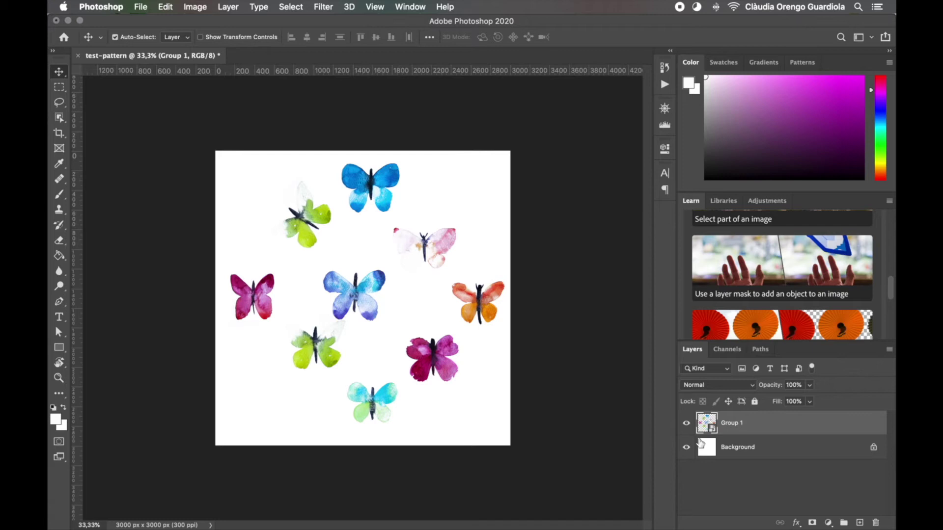
double_click(707, 422)
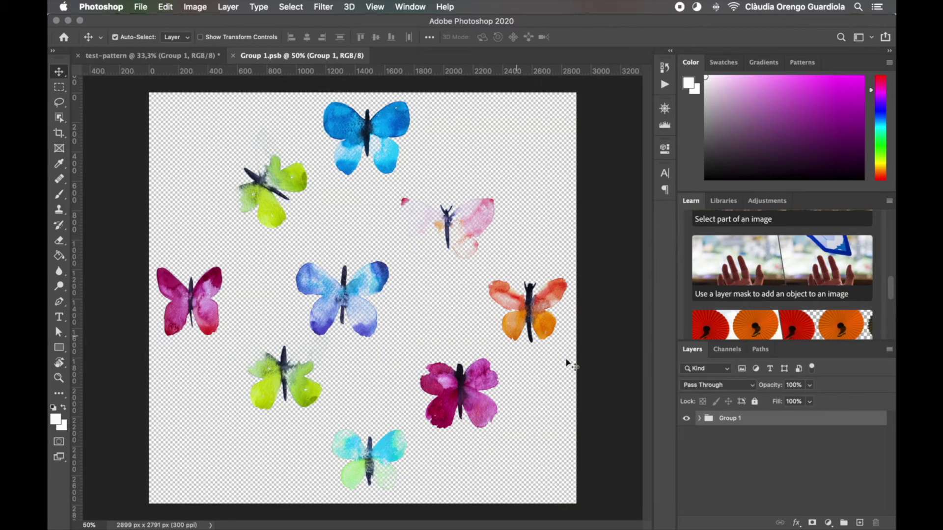
- Inside Group 1.psb, move the central blue butterfly to the right and save
left_click(699, 418)
scroll(720, 450, "down", 1)
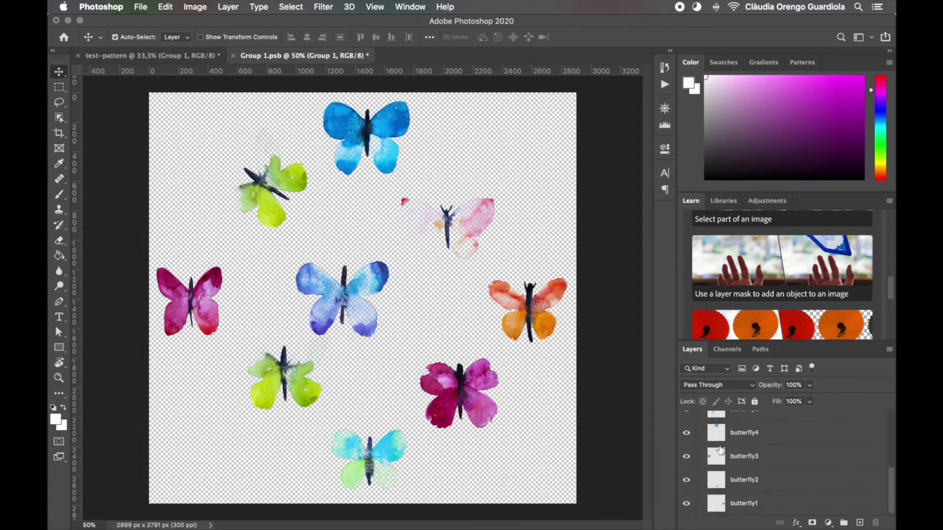
left_click_drag(381, 320, 499, 364)
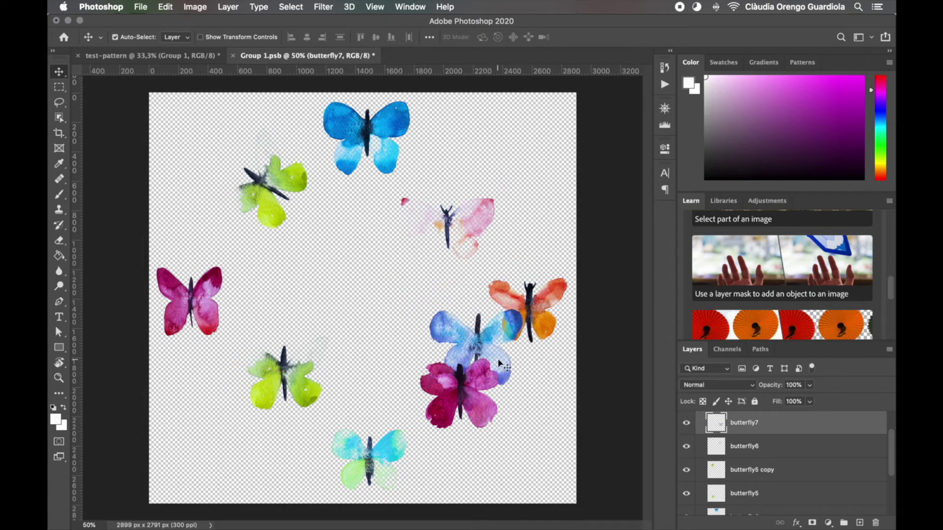
key("super+s")
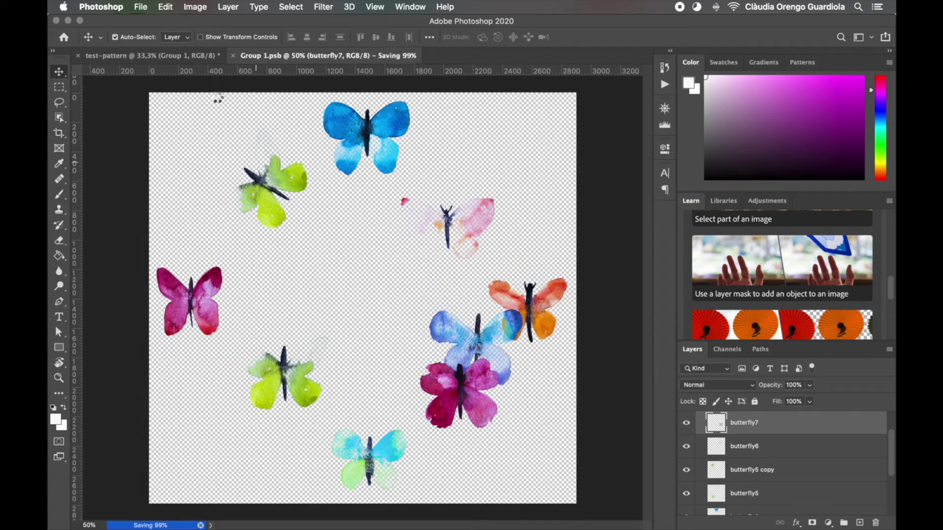
- Undo the blue butterfly's move, save Group 1.psb again, and return to test-pattern
left_click(219, 55)
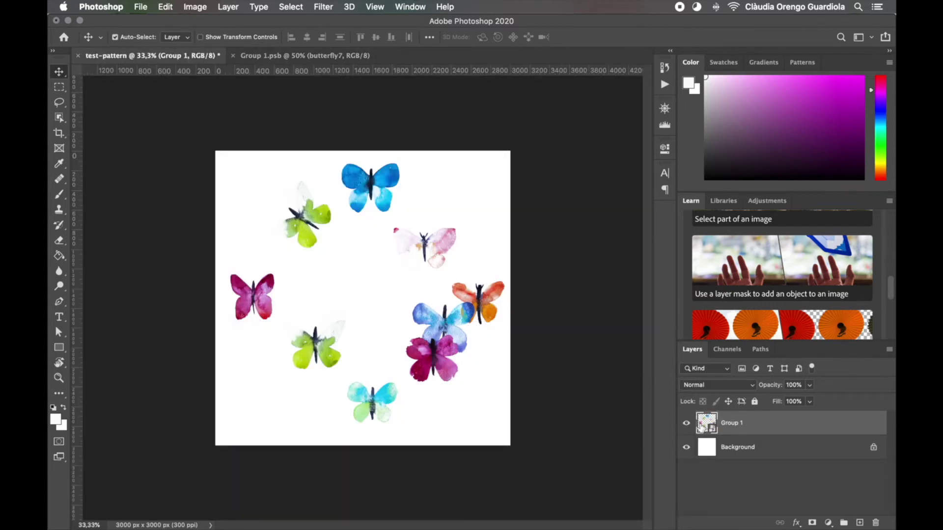
left_click(331, 58)
key("super+z")
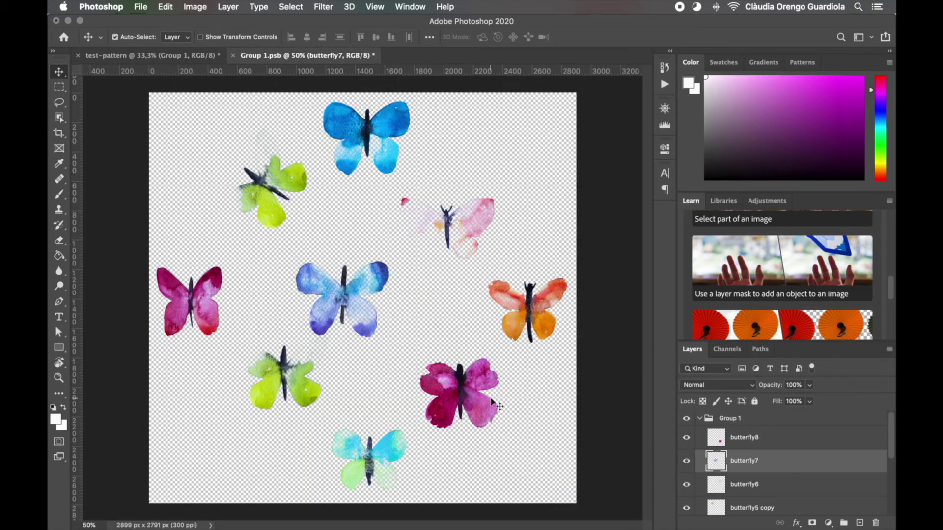
key("super+s")
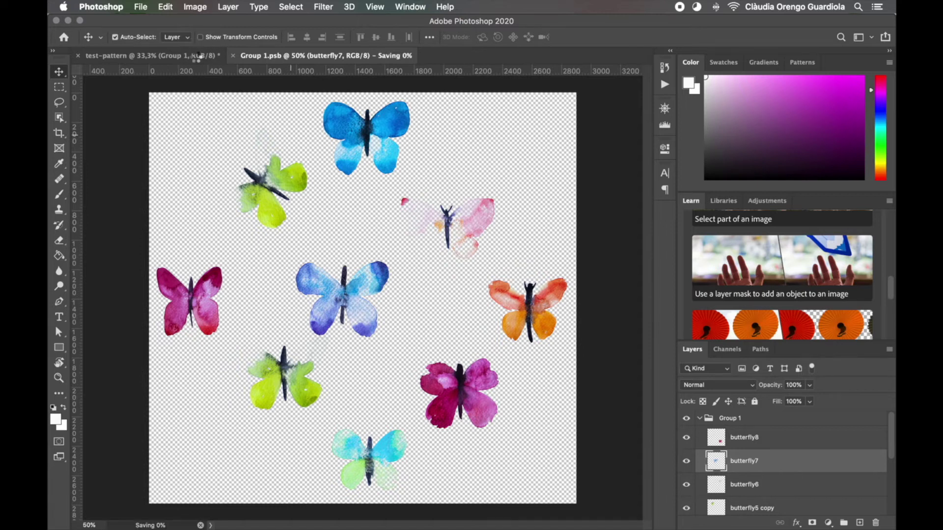
left_click(195, 57)
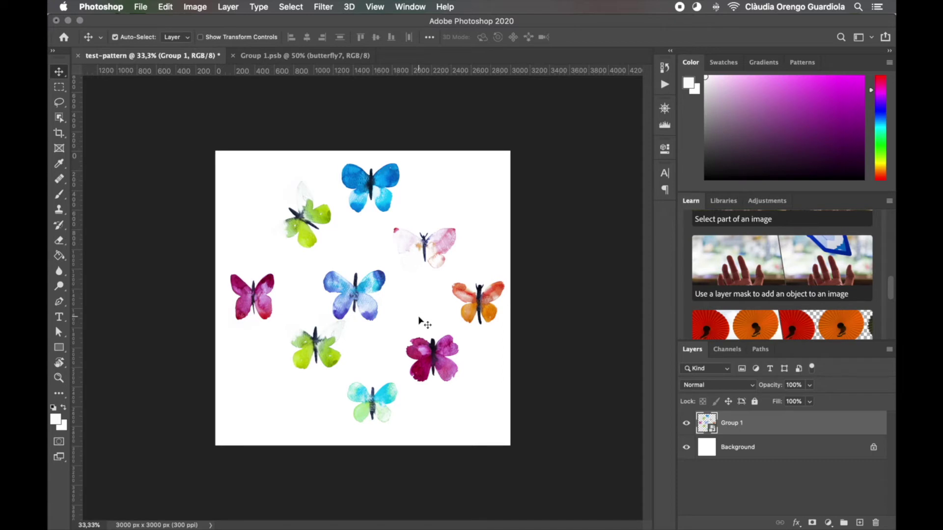
left_click(325, 7)
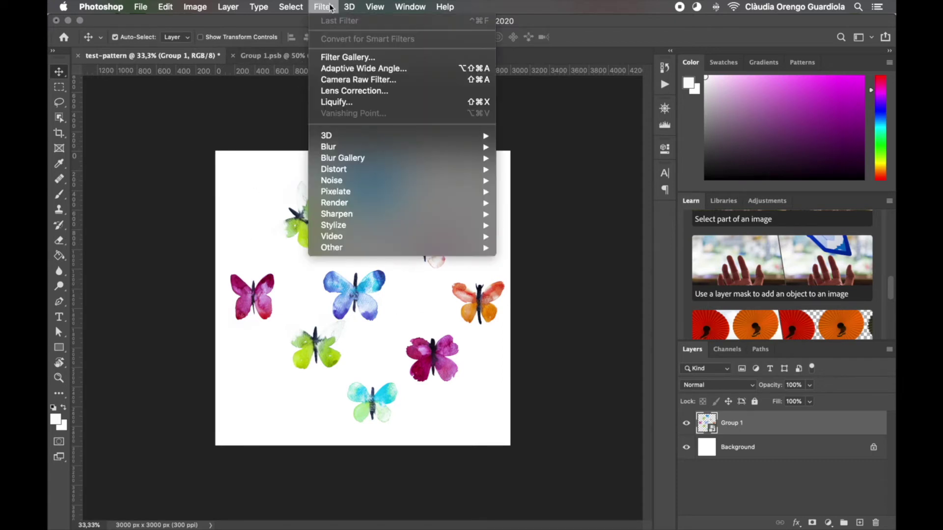
- Apply the Offset filter with +1500 px horizontal, 1500 px vertical and Wrap Around, preview on
mouse_move(373, 247)
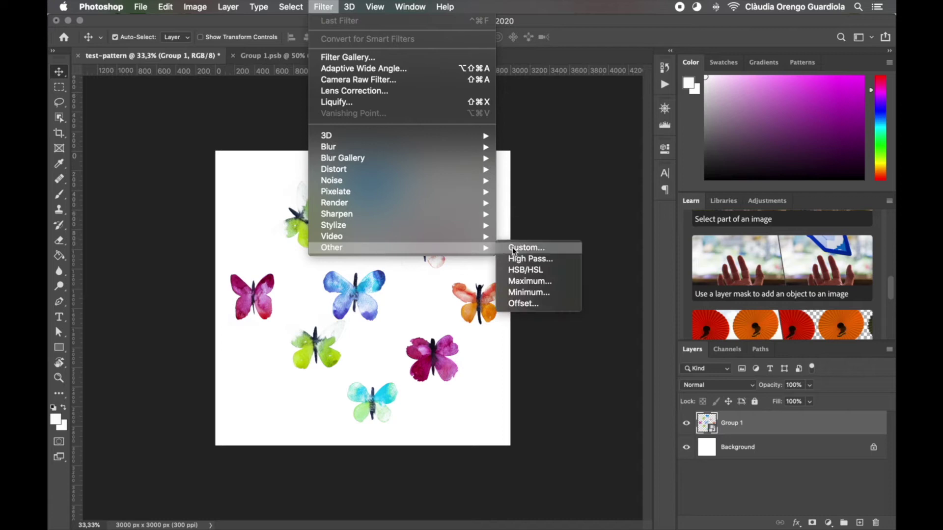
left_click(534, 304)
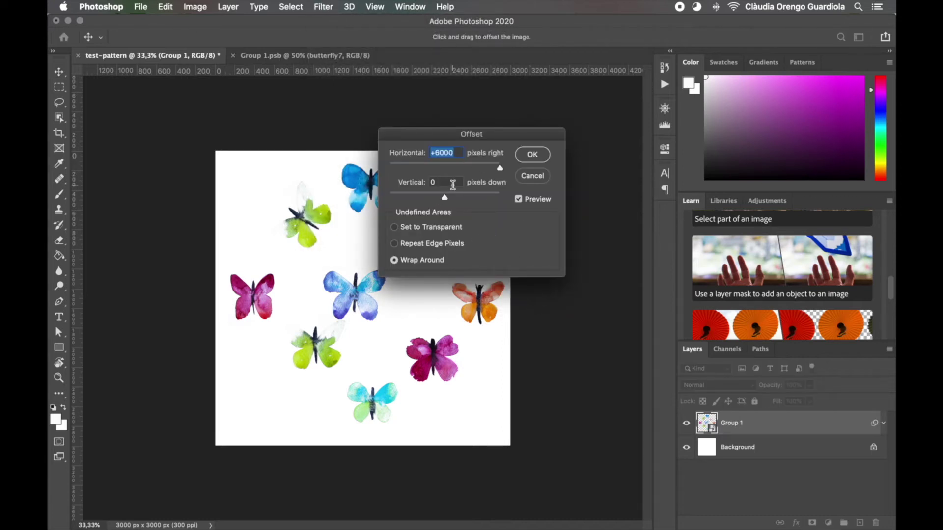
left_click(519, 201)
left_click(442, 156)
type("5")
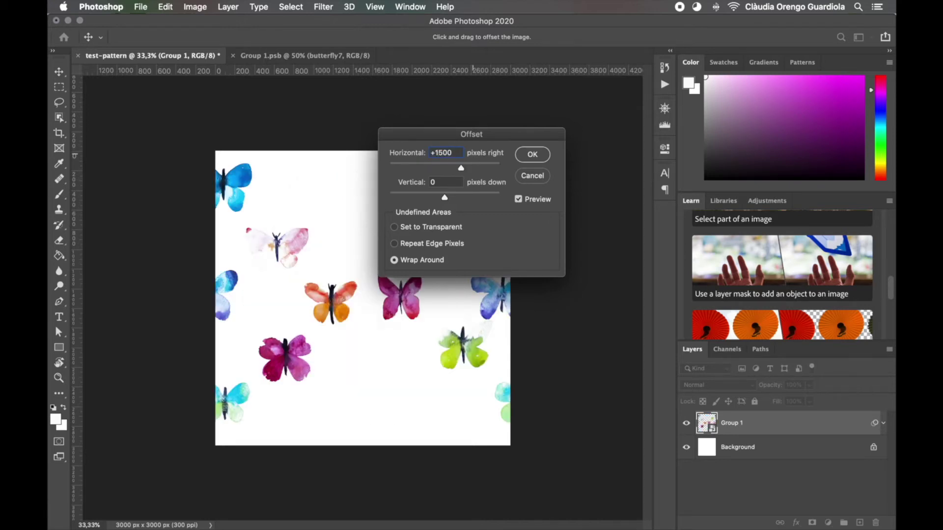
key("Tab")
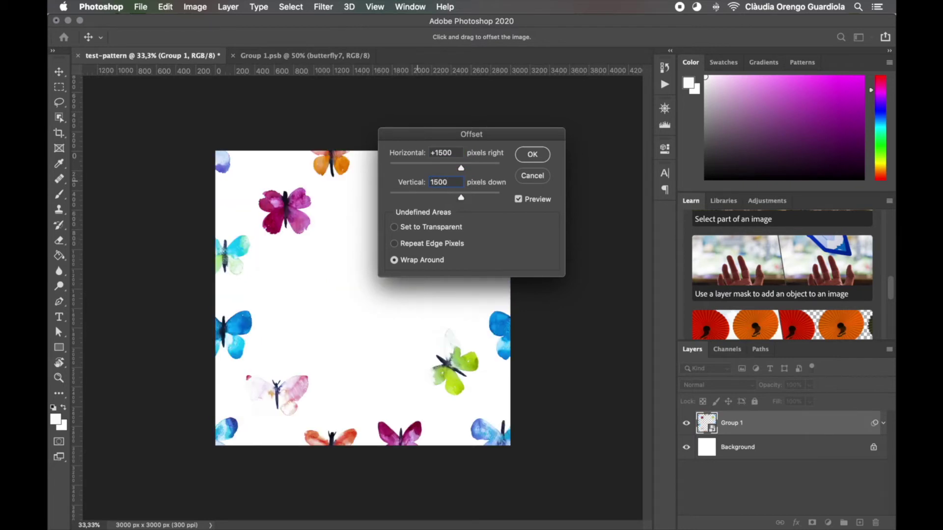
left_click_drag(441, 138, 654, 97)
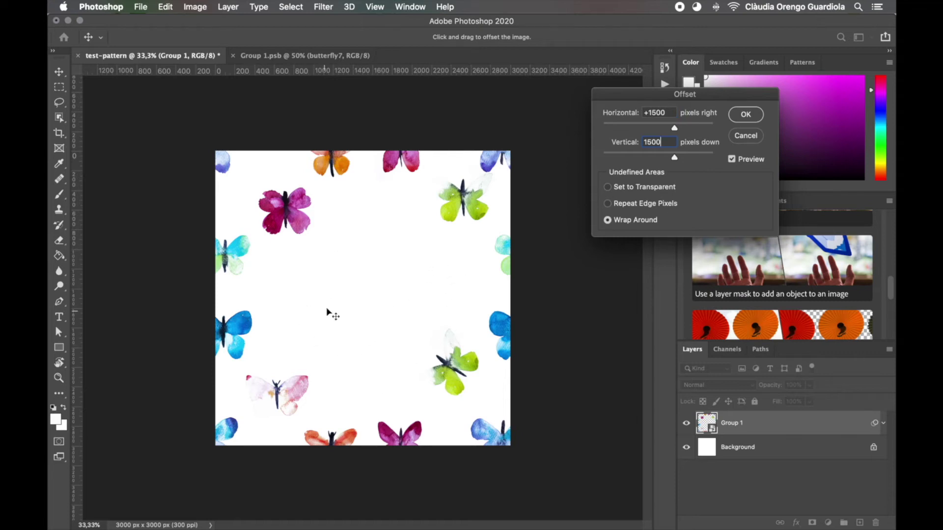
left_click(745, 114)
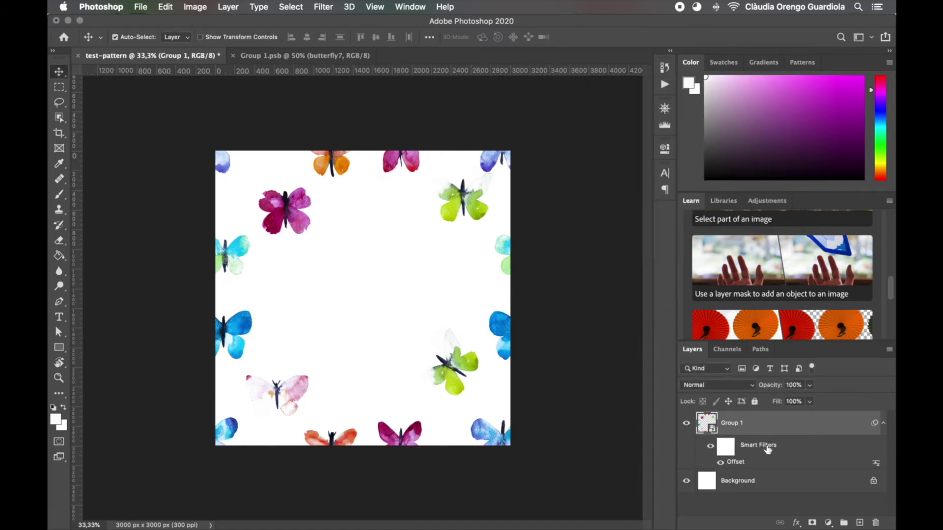
- Place the eight butterfly files into the offset test-pattern tile and commit each one
left_click(330, 56)
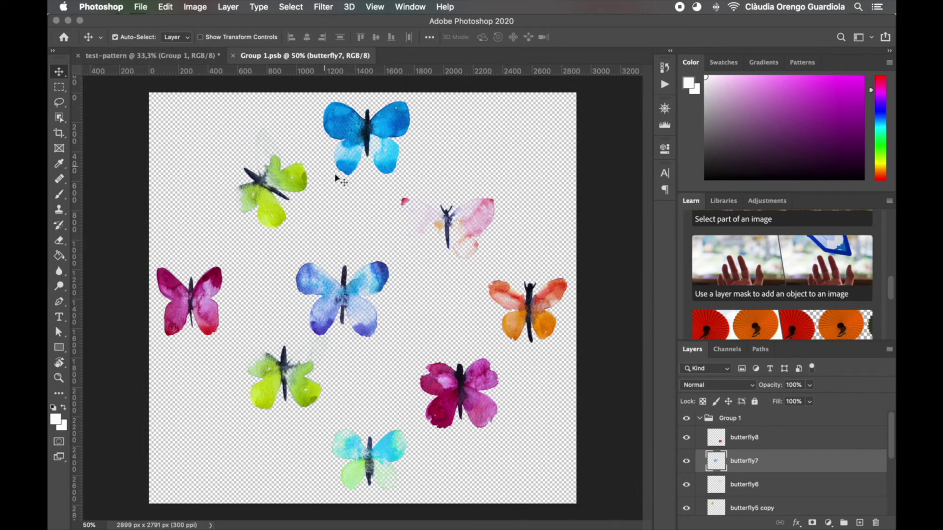
left_click(161, 56)
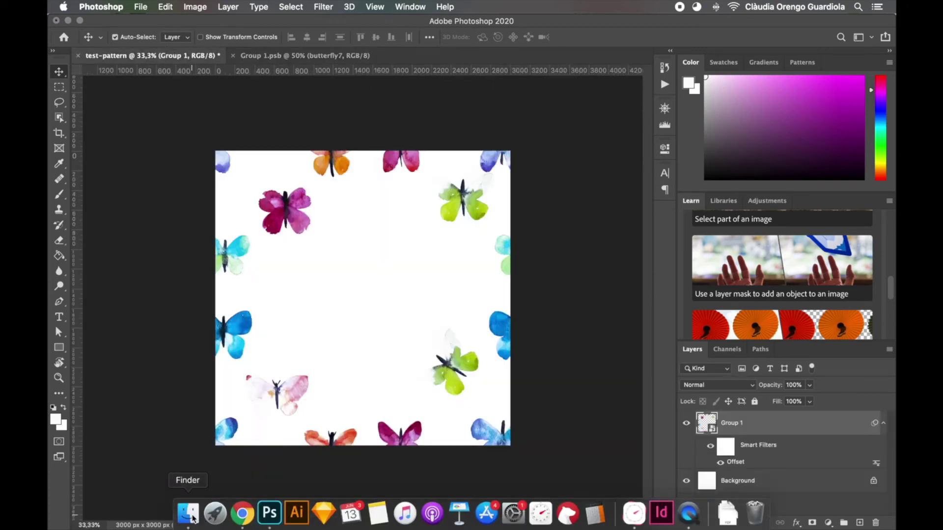
left_click(188, 520)
left_click_drag(339, 113, 353, 362)
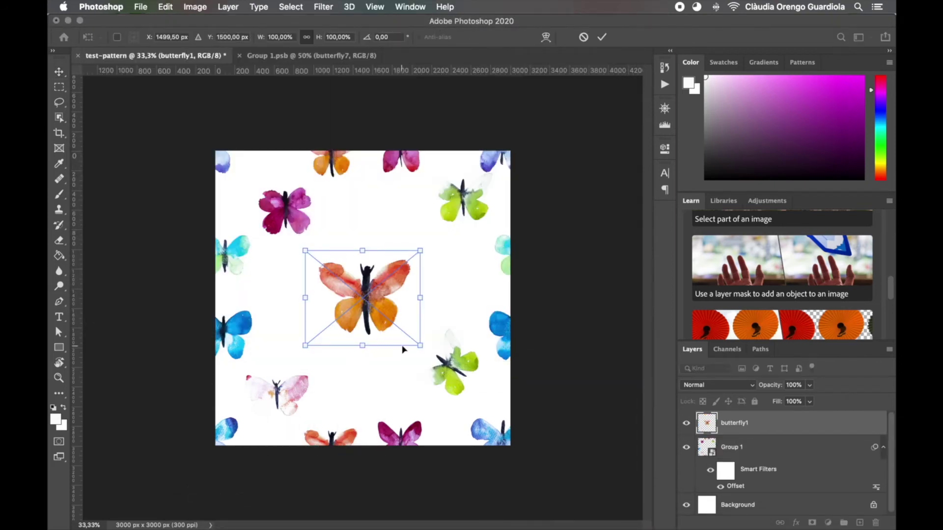
key("Return")
key("Return")
key("Return")
key("Return")
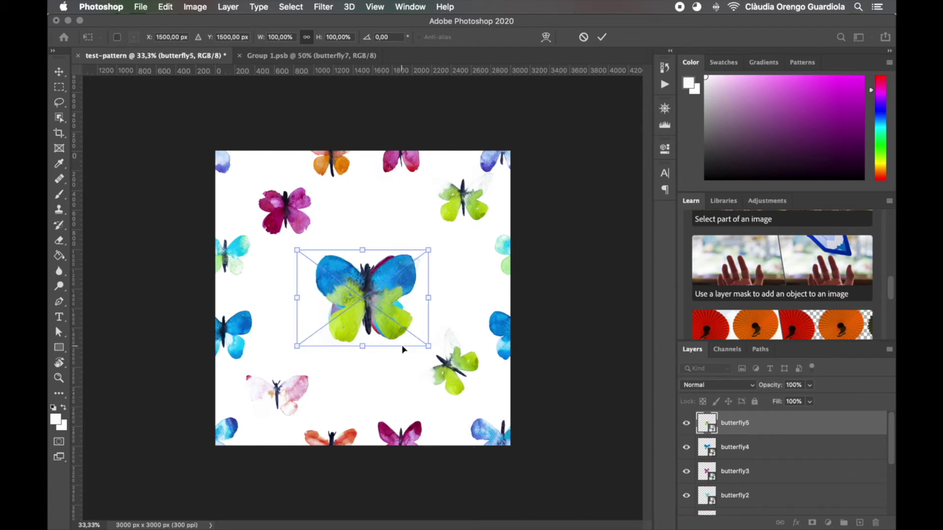
key("Return")
key("Return")
key("Return")
key("Return")
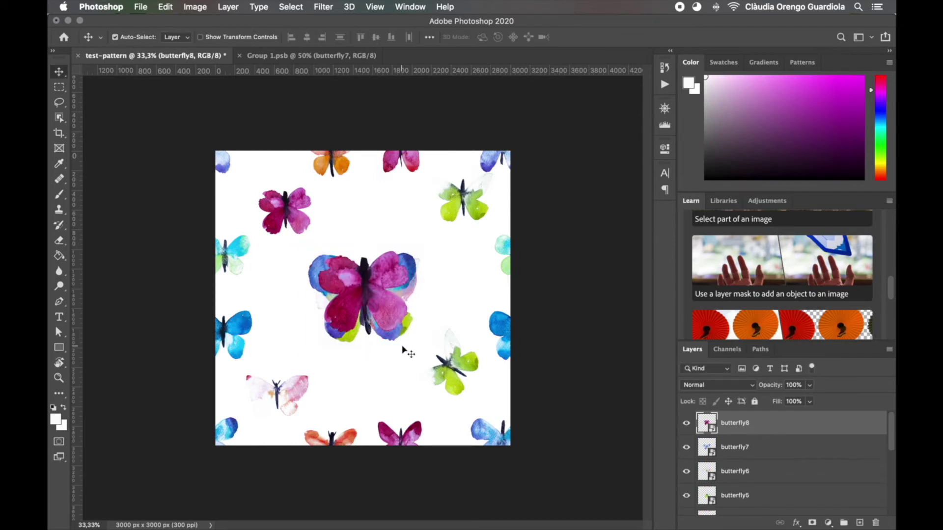
- Select all the placed butterfly layers and rasterize them
scroll(767, 462, "down", 5)
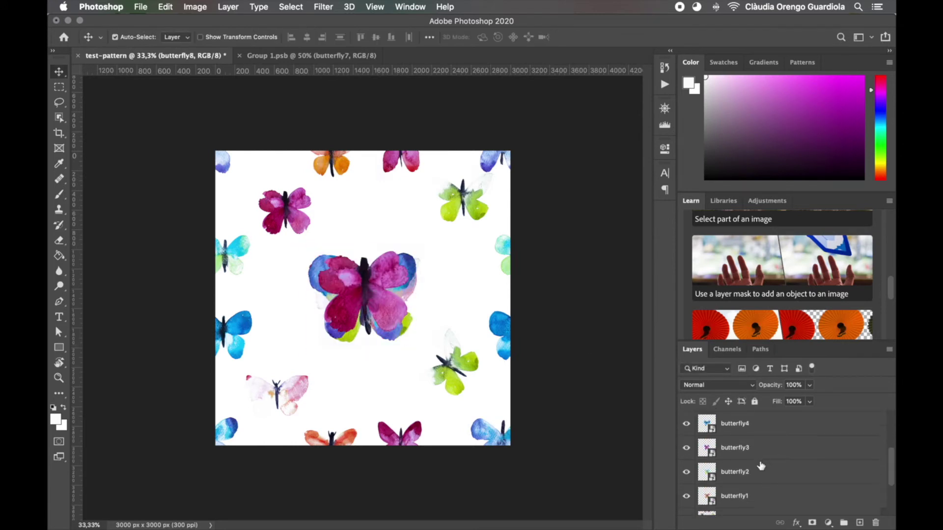
scroll(732, 456, "up", 1)
left_click(739, 467, "shift")
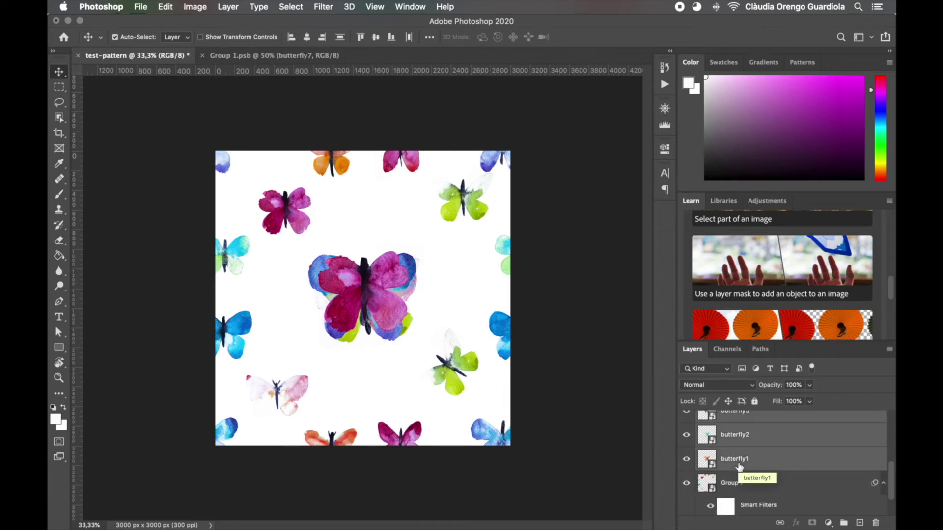
right_click(734, 442)
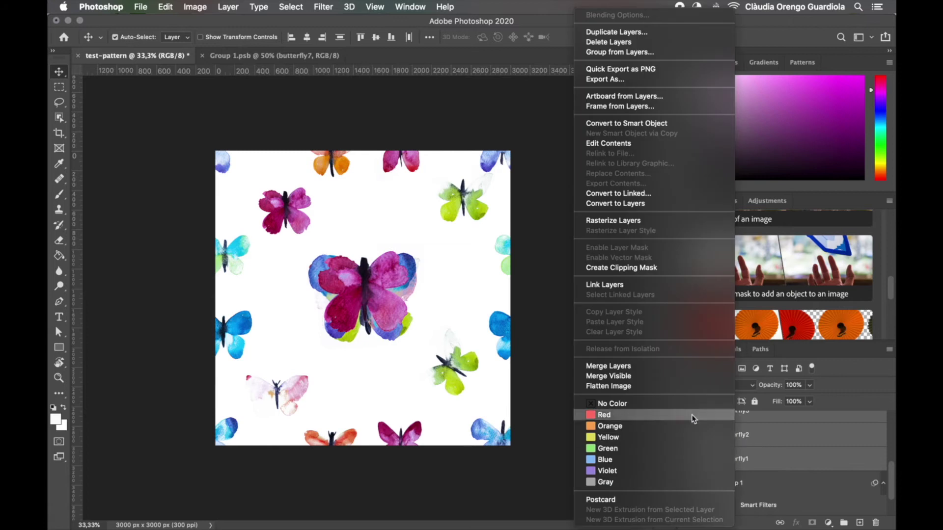
left_click(617, 225)
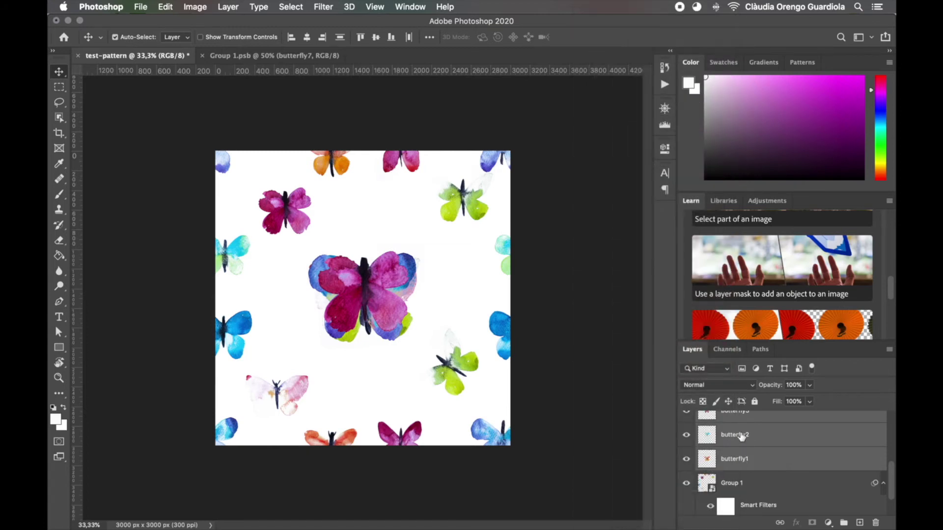
- Shrink the central butterfly to about half size and reposition the pink and blue butterflies
key("super+t")
left_click_drag(430, 241, 400, 269)
key("Return")
left_click_drag(393, 305, 447, 296)
left_click_drag(373, 308, 400, 235)
left_click(360, 308)
left_click_drag(399, 211, 389, 206)
left_click_drag(371, 290, 388, 260)
- Delete the pink, cyan and green butterflies and move the orange butterfly down and left
left_click(375, 313)
left_click_drag(375, 313, 319, 319)
key("Delete")
key("Delete")
left_click(305, 320)
key("Delete")
left_click_drag(366, 292, 348, 291)
left_click(312, 323)
left_click_drag(312, 322, 283, 337)
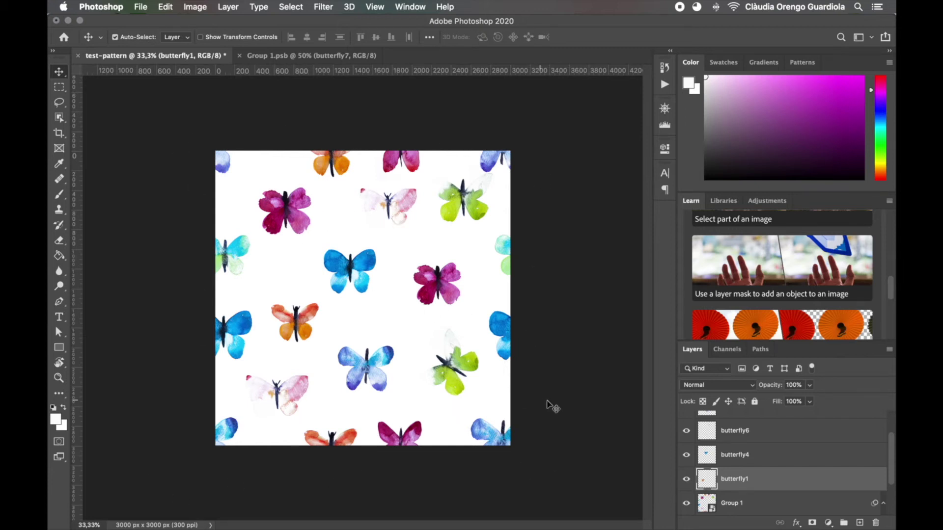
scroll(813, 462, "down", 3)
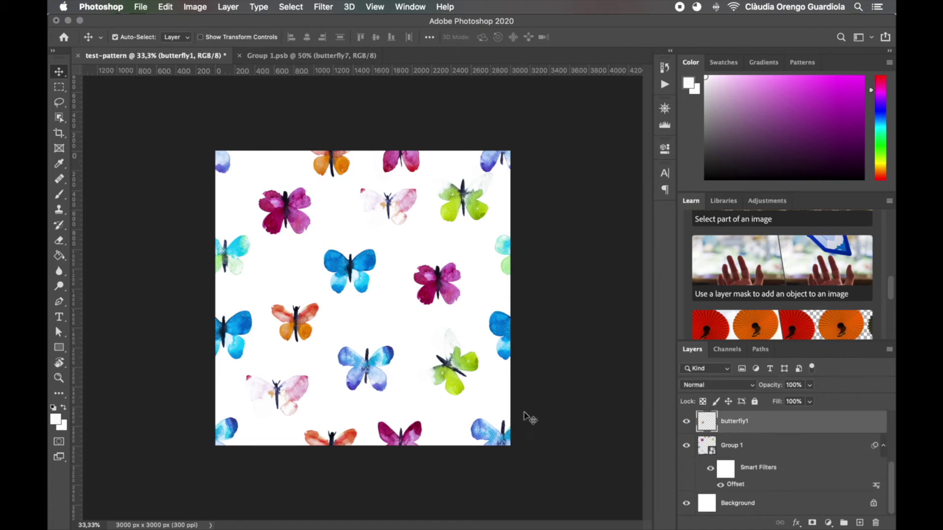
- Unlock the Background into Layer 0 and fill it with purple using the Paint Bucket
left_click(741, 505)
left_click(871, 503)
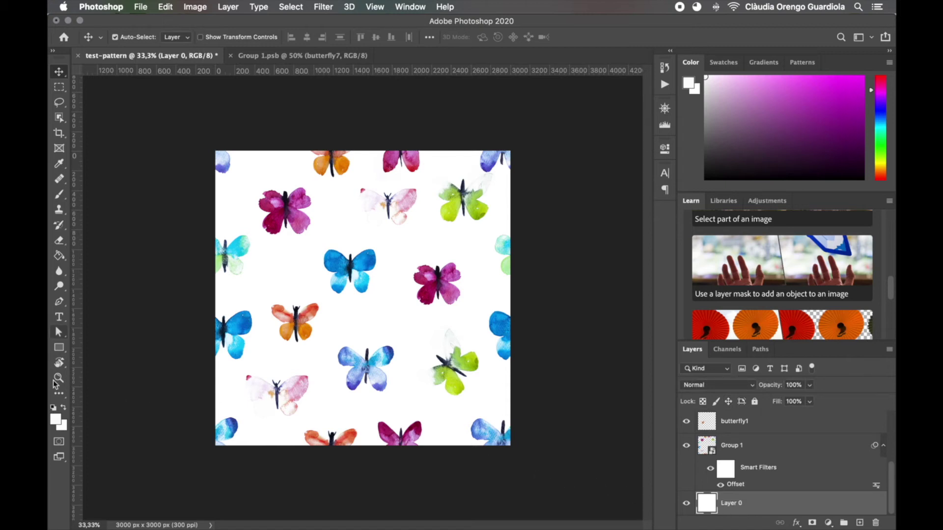
left_click(57, 418)
left_click(573, 275)
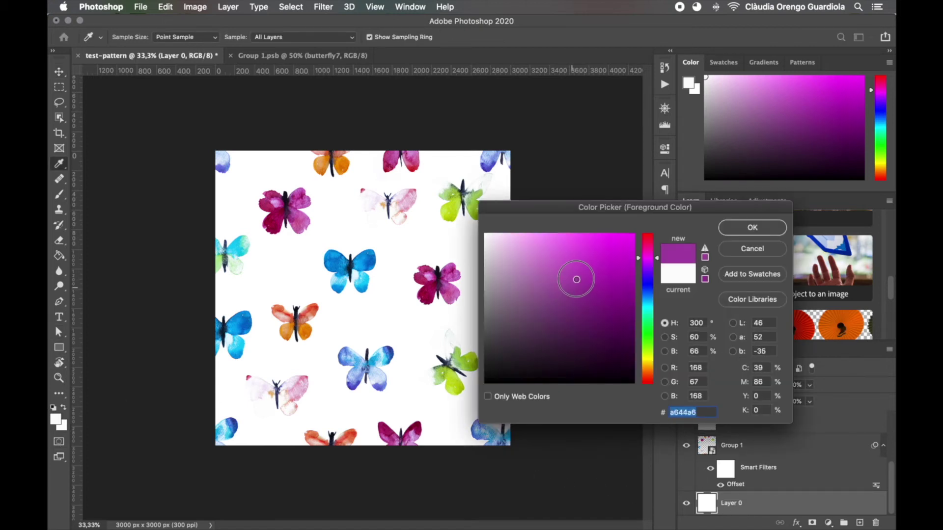
left_click(751, 227)
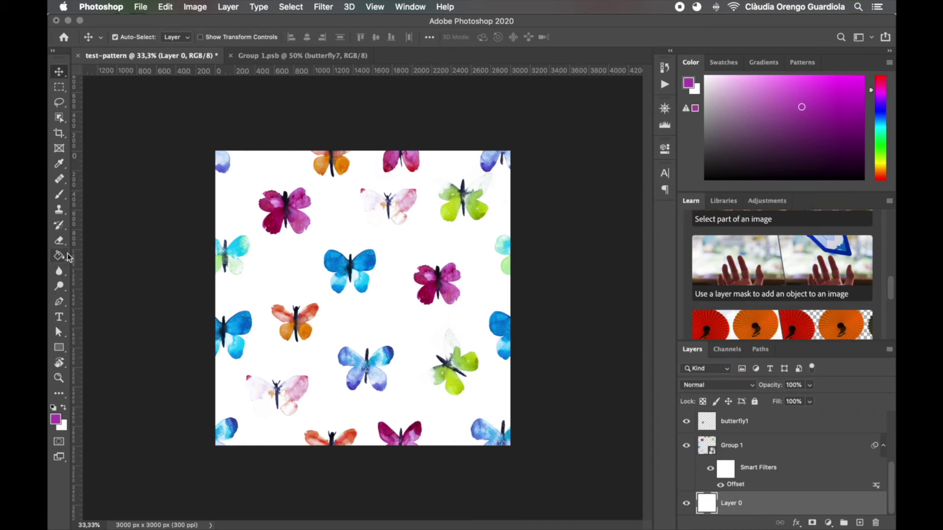
left_click(59, 255)
left_click(376, 319)
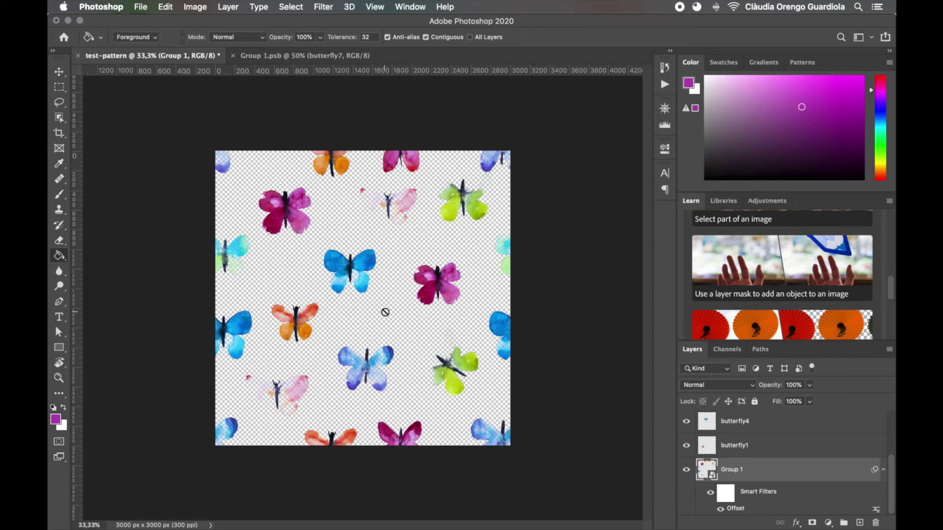
- Bring up the Edit menu's list of editing commands
left_click(170, 8)
left_click(168, 7)
left_click(167, 7)
- Define the tile as pattern 'test-pattern', then create a new 5000 × 2000 px document
left_click(212, 332)
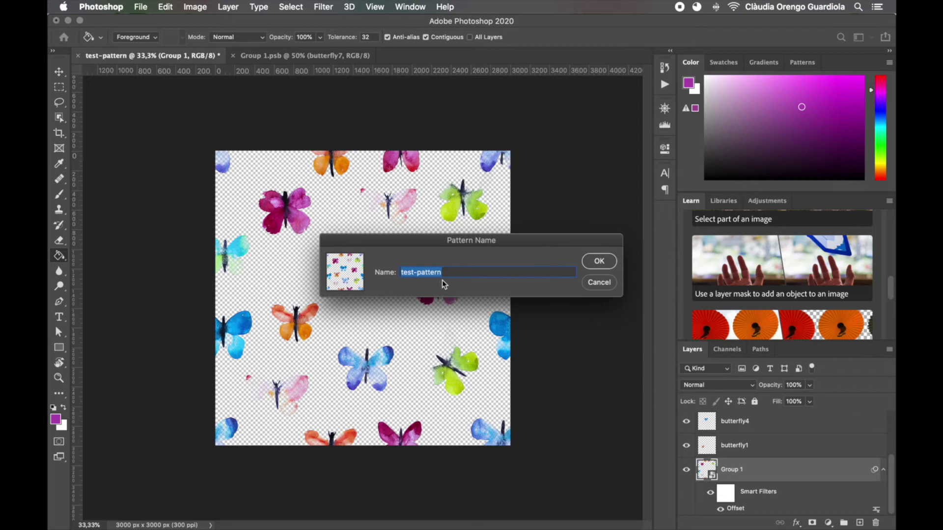
left_click(606, 260)
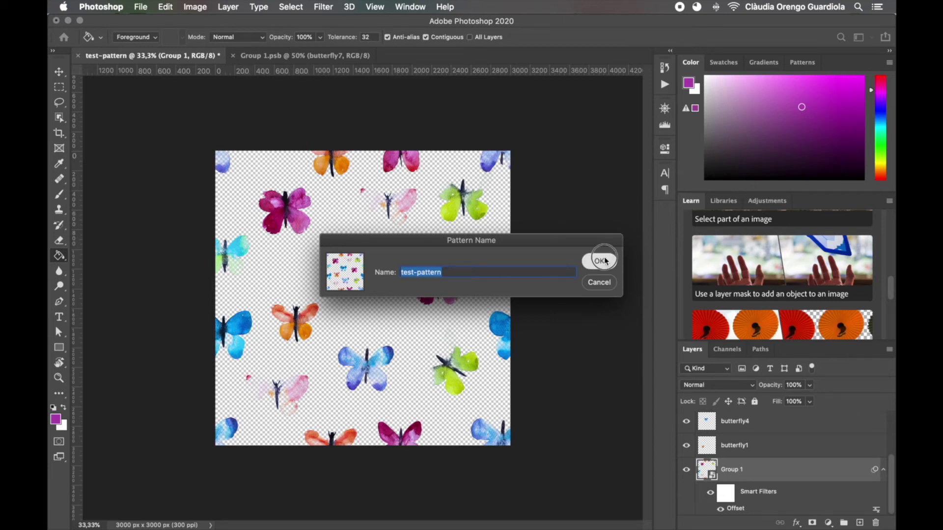
key("super+n")
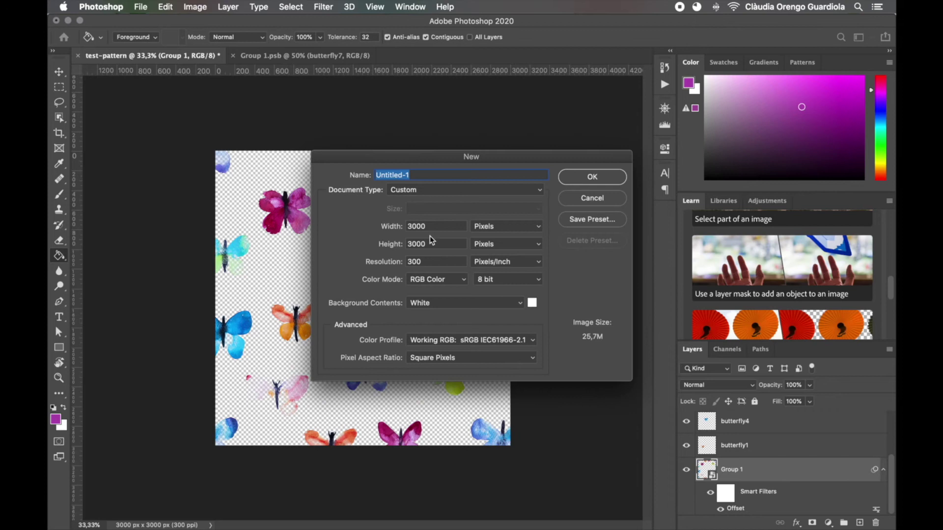
double_click(413, 227)
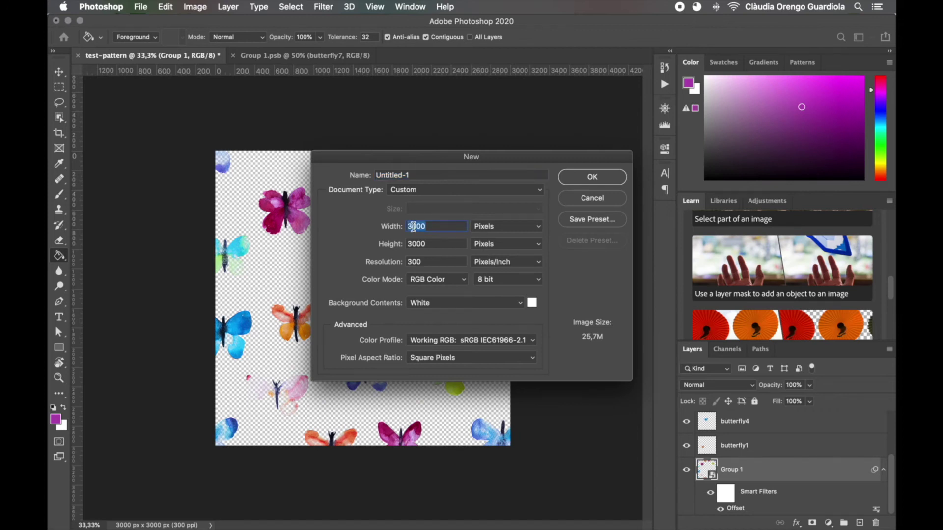
type("5000")
key("Tab")
type("2000")
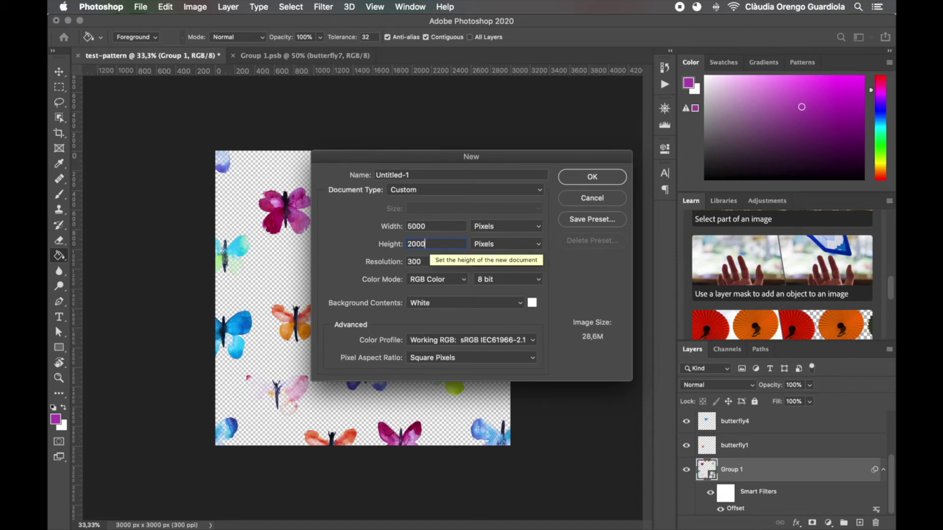
key("Return")
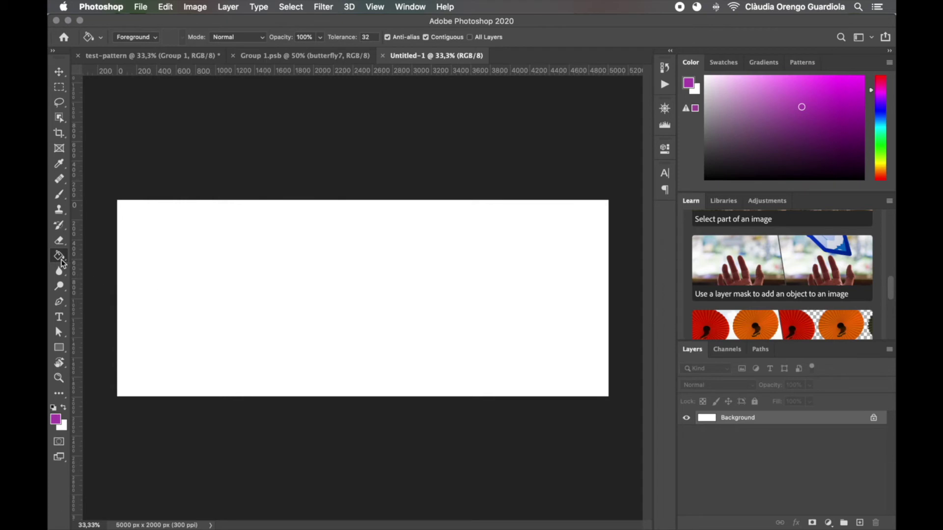
- Bucket-fill the canvas with the butterfly pattern as the Pattern source, then undo the fill
left_click(144, 44)
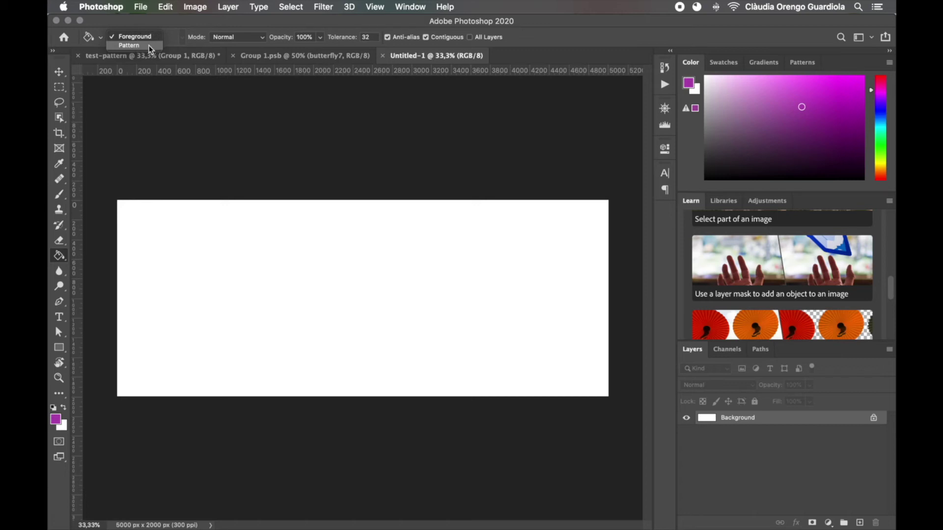
left_click(148, 45)
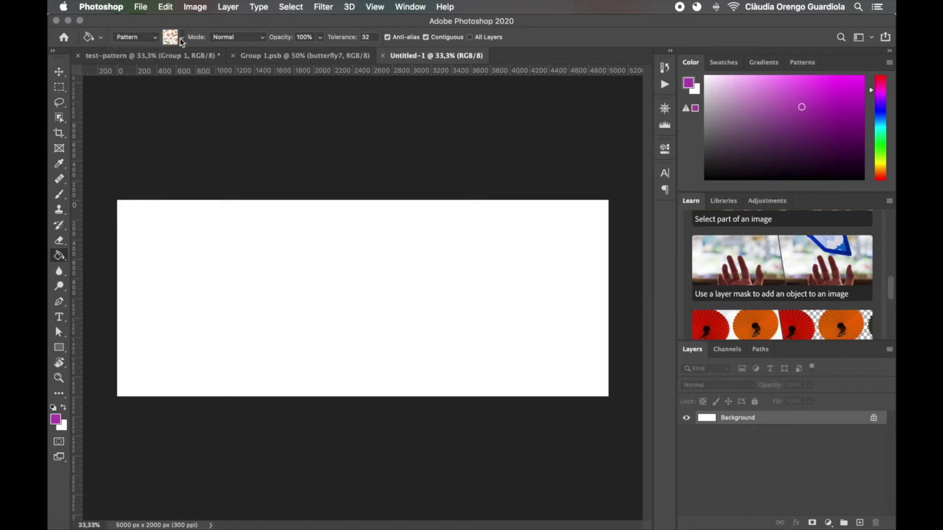
left_click(181, 39)
left_click_drag(221, 79, 219, 107)
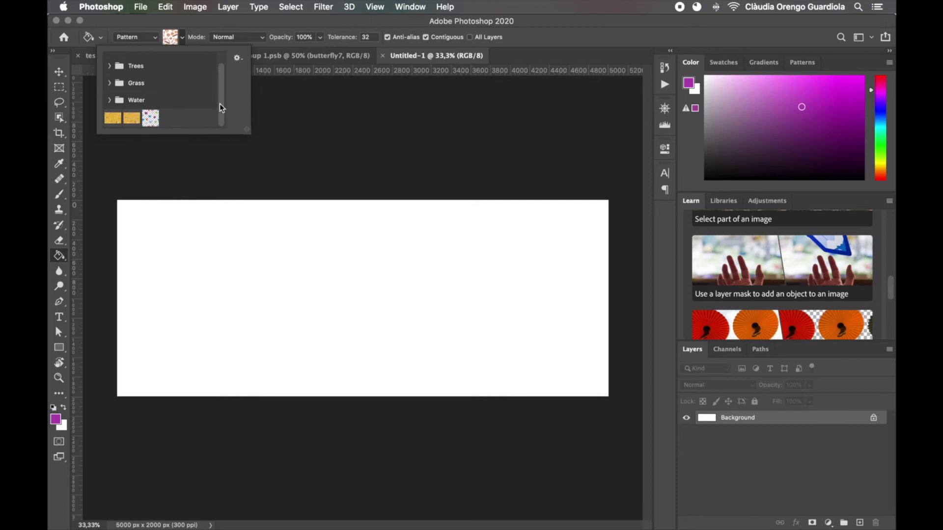
left_click(151, 123)
left_click(191, 220)
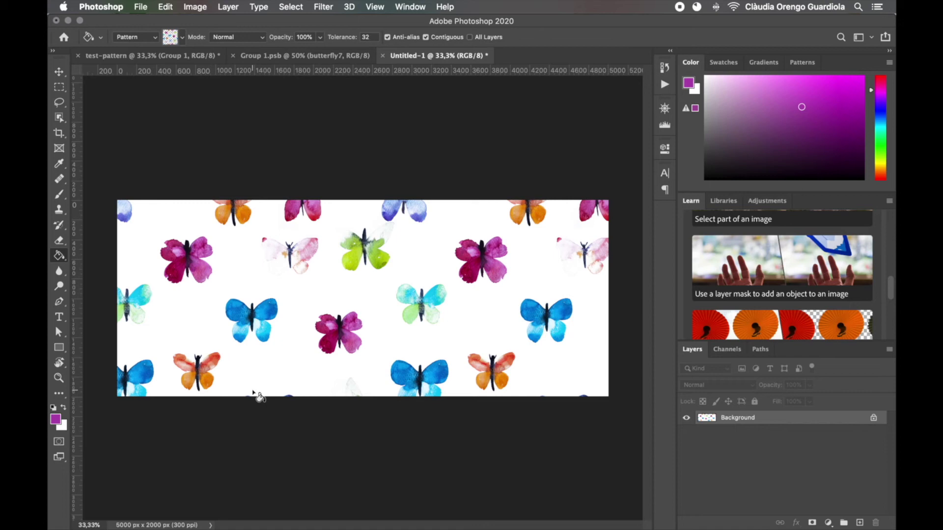
key("super+z")
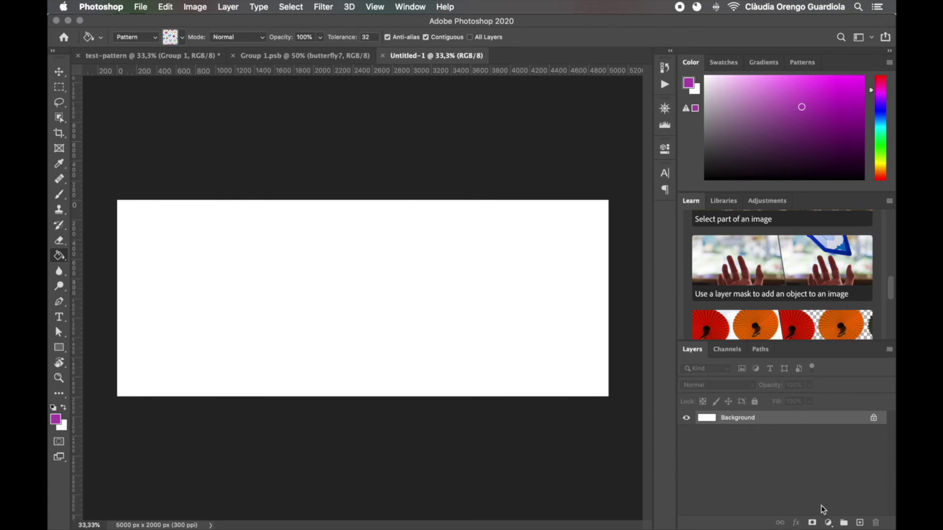
- Convert the Background to Layer 0 and give it a butterfly Pattern Overlay
double_click(803, 419)
key("Return")
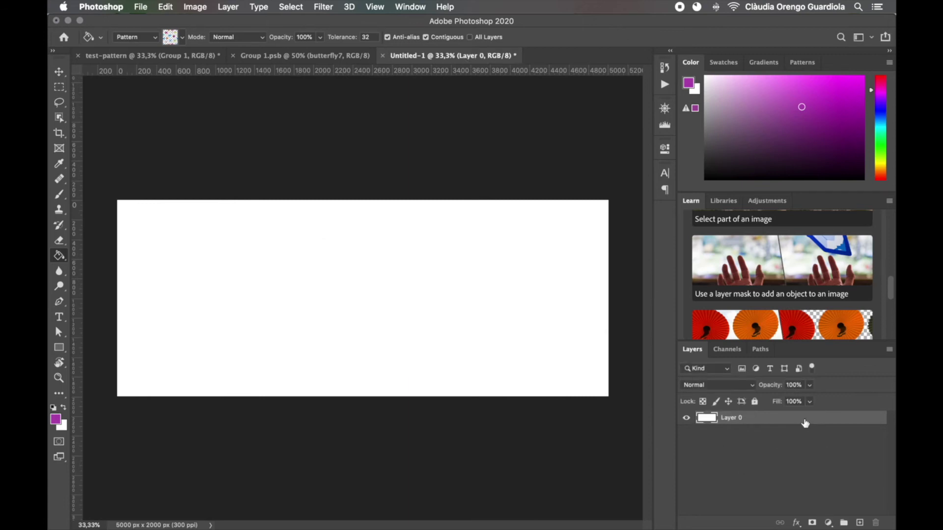
left_click(796, 523)
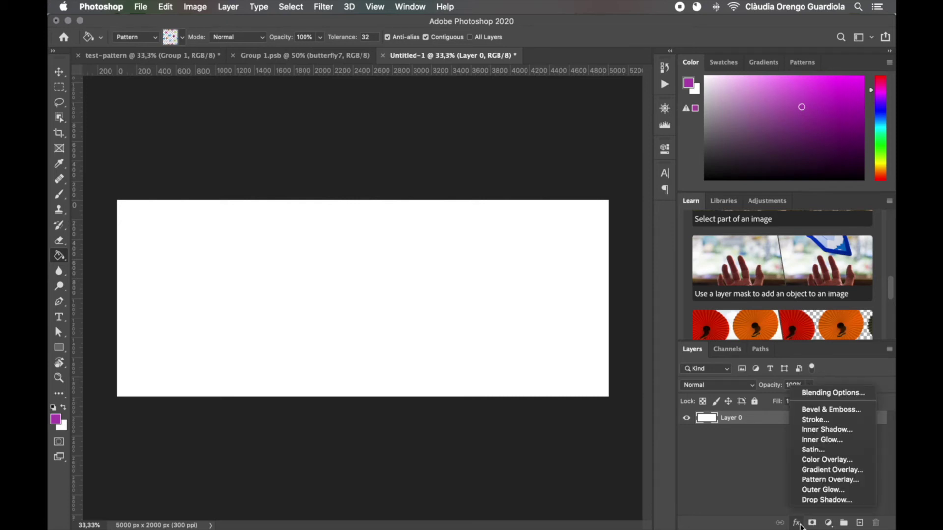
left_click(813, 483)
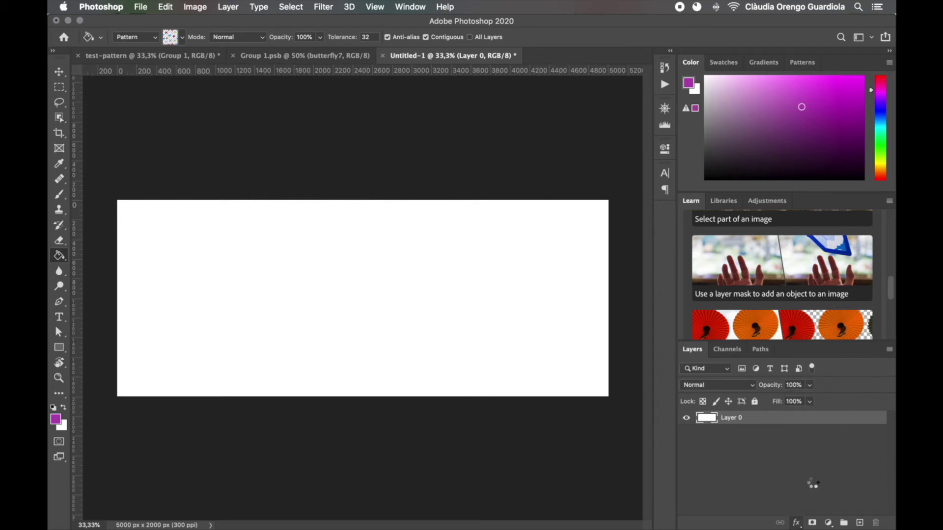
left_click_drag(512, 254, 404, 143)
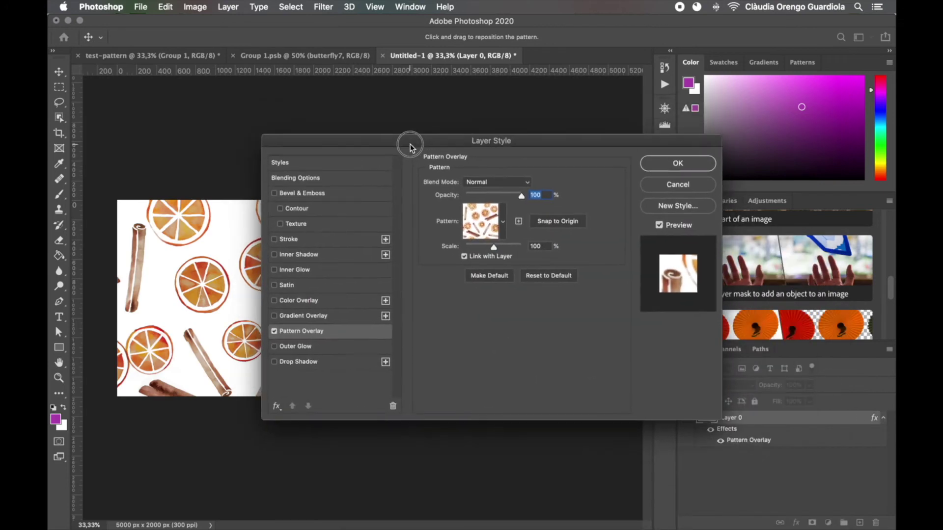
left_click(504, 222)
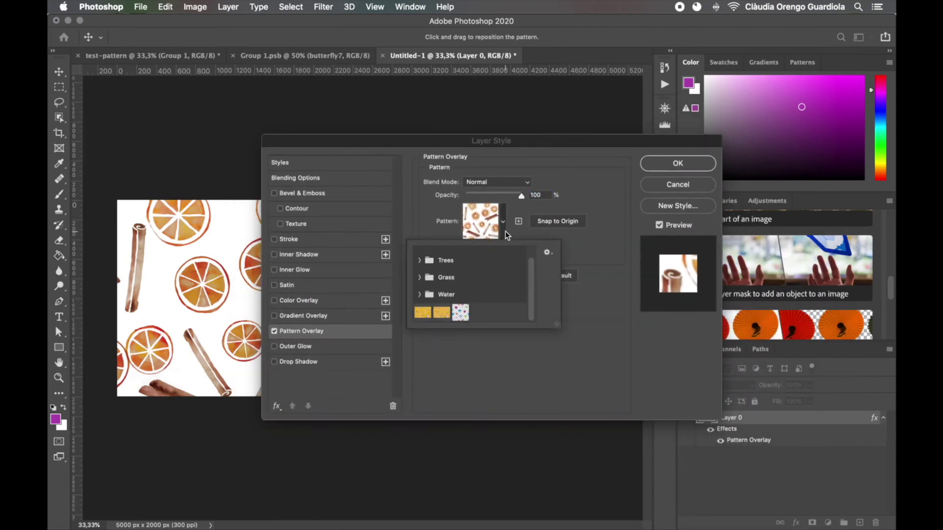
left_click(461, 312)
left_click(593, 203)
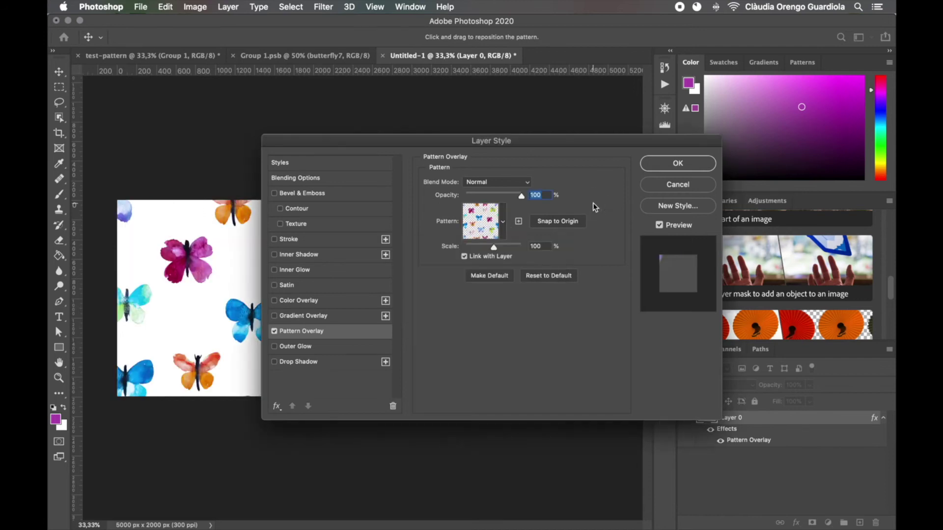
- Scale the pattern overlay down to 49%, shift its position, then readjust the scale
left_click_drag(489, 144, 651, 32)
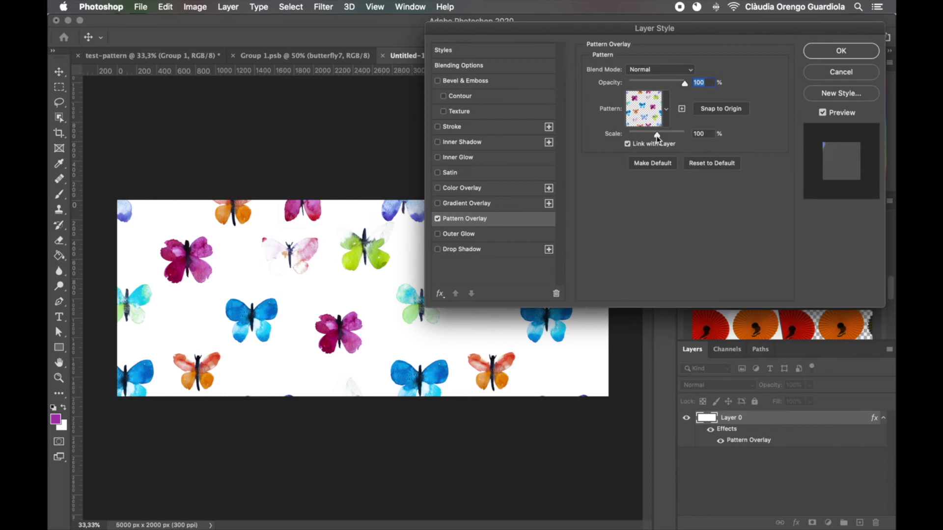
mouse_move(658, 138)
left_mouse_down()
mouse_move(638, 137)
mouse_move(676, 133)
mouse_move(639, 139)
left_mouse_up()
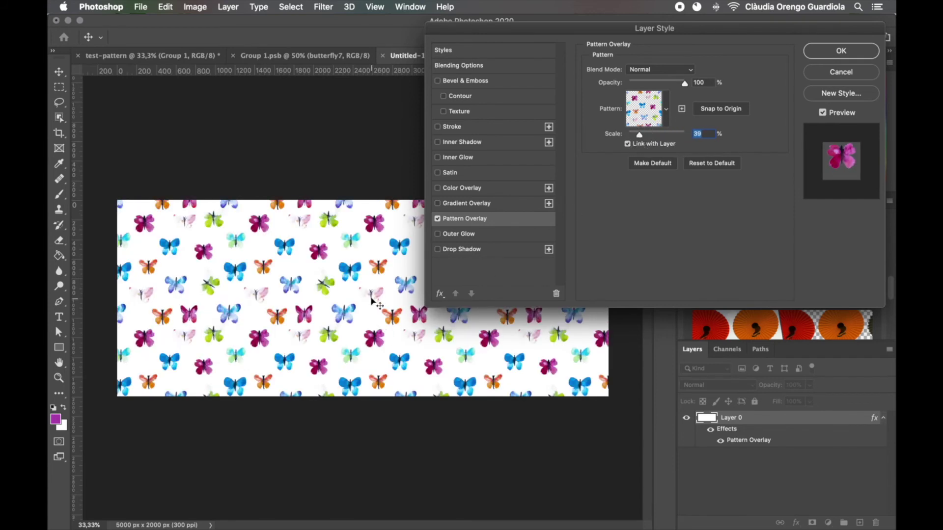
left_click_drag(322, 263, 353, 287)
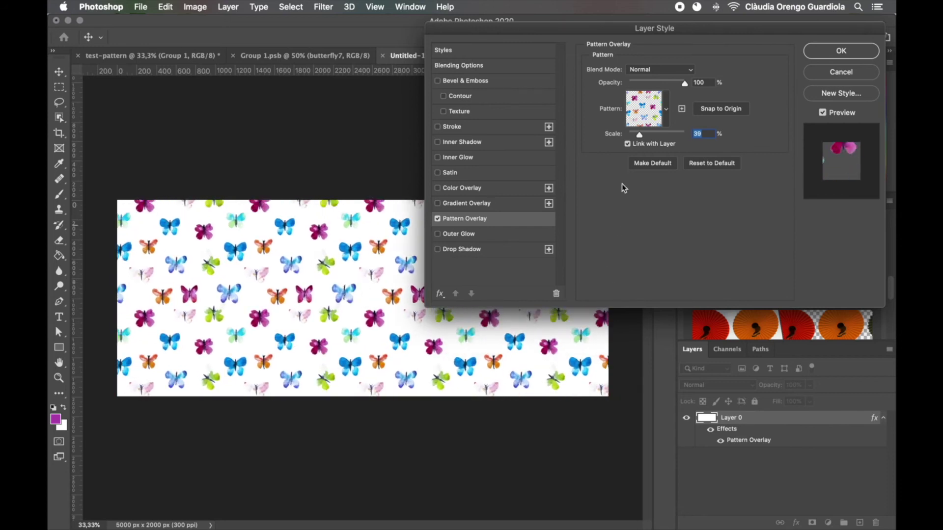
left_click(836, 51)
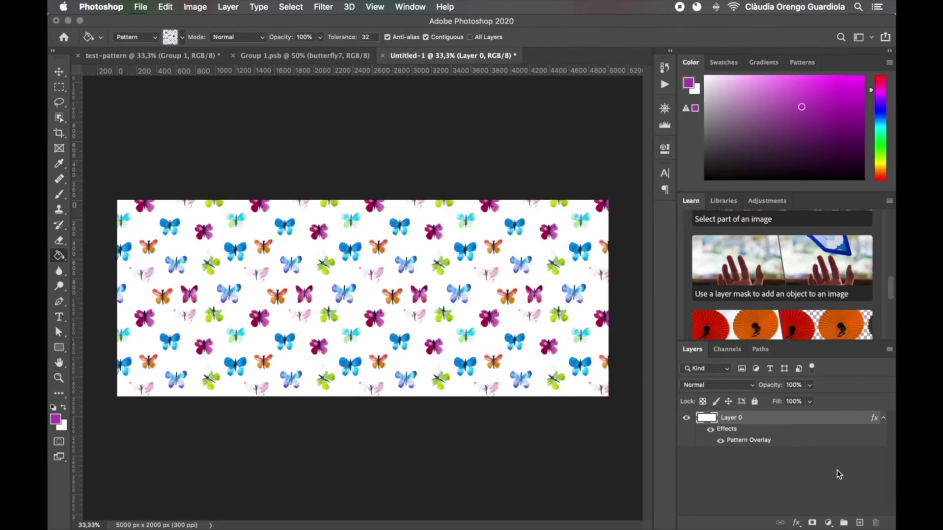
double_click(739, 442)
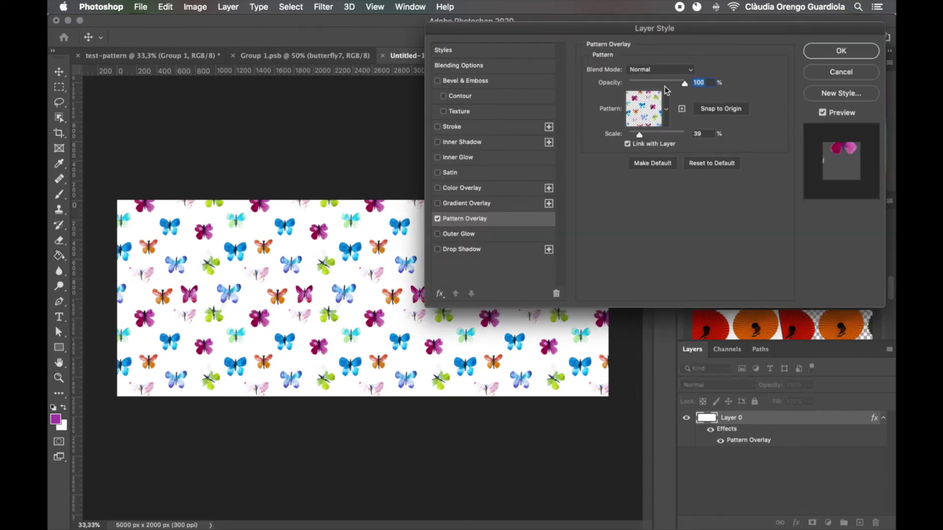
left_click(654, 137)
left_click_drag(654, 137, 655, 134)
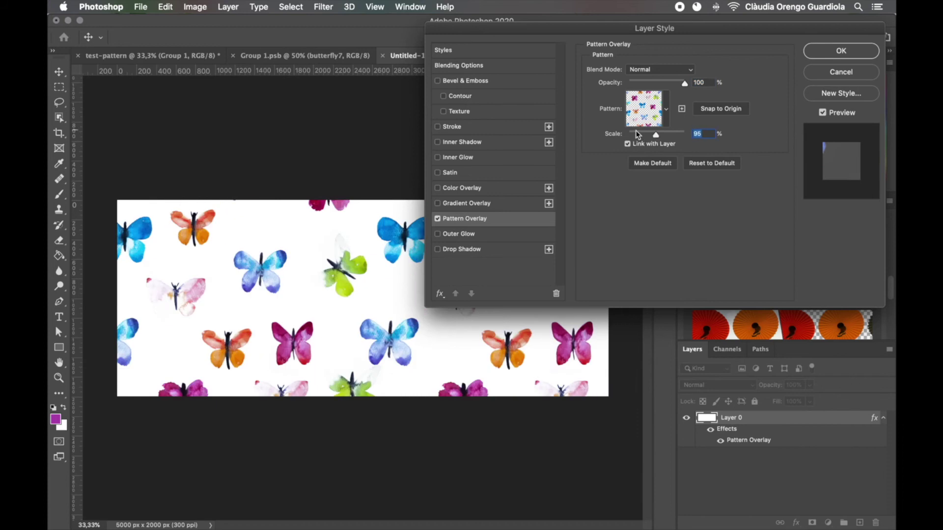
left_click(643, 134)
left_click(841, 51)
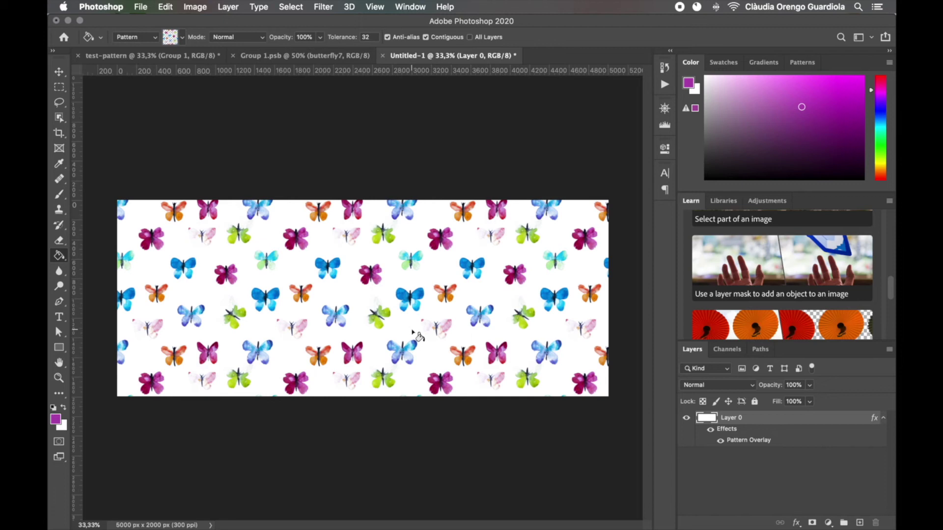
- Create a new blank document with width and height of 3000 px
left_click(169, 56)
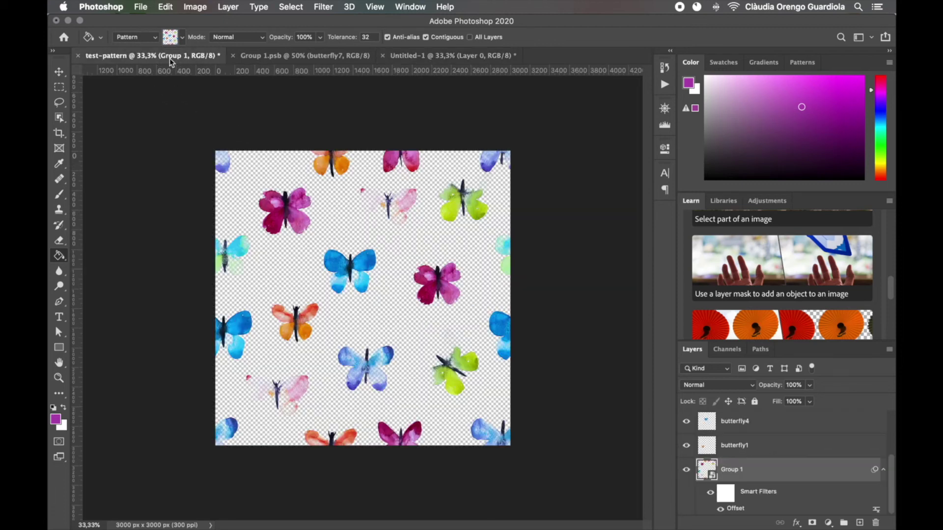
left_click(425, 59)
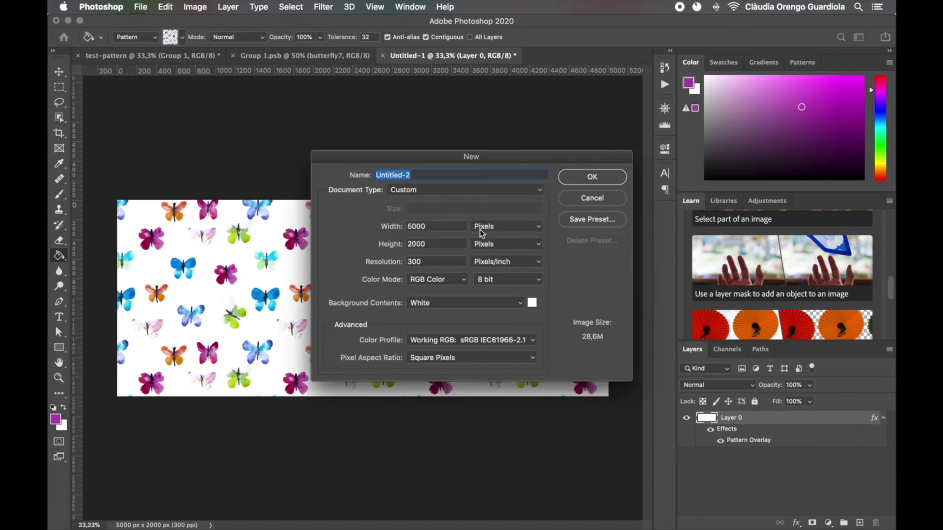
left_click(407, 226)
key("Delete")
type("3")
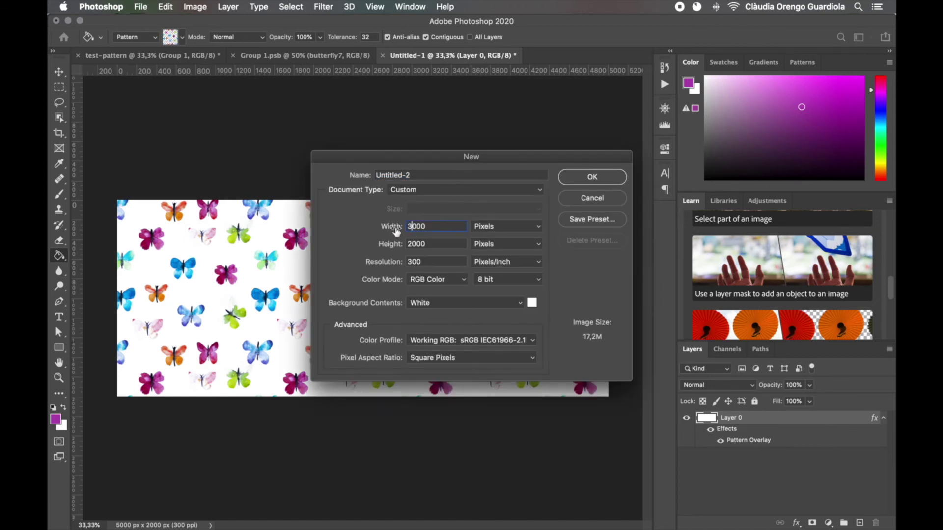
left_click(409, 244)
key("Delete")
type("3")
left_click(592, 177)
left_click(59, 72)
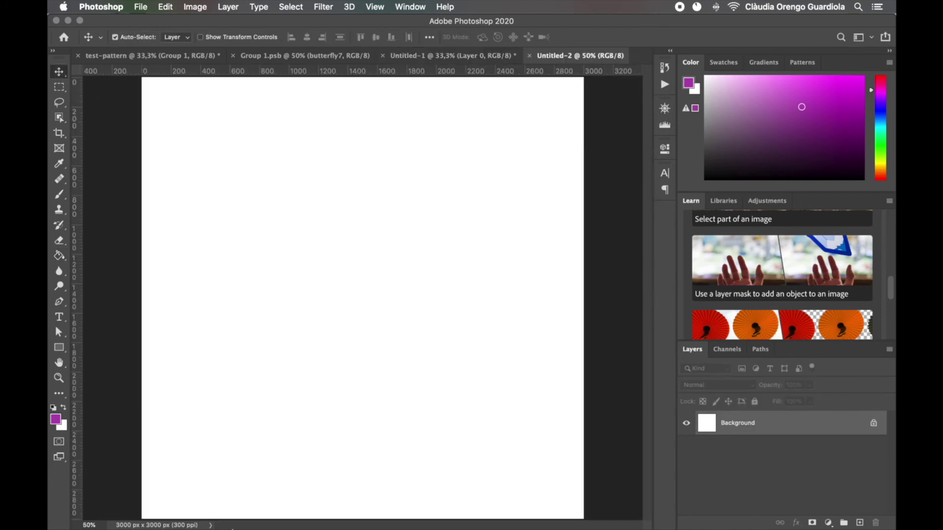
- Drag the eight watercolor butterfly PNGs into Untitled-2, commit each placement, and zoom out
left_click(185, 512)
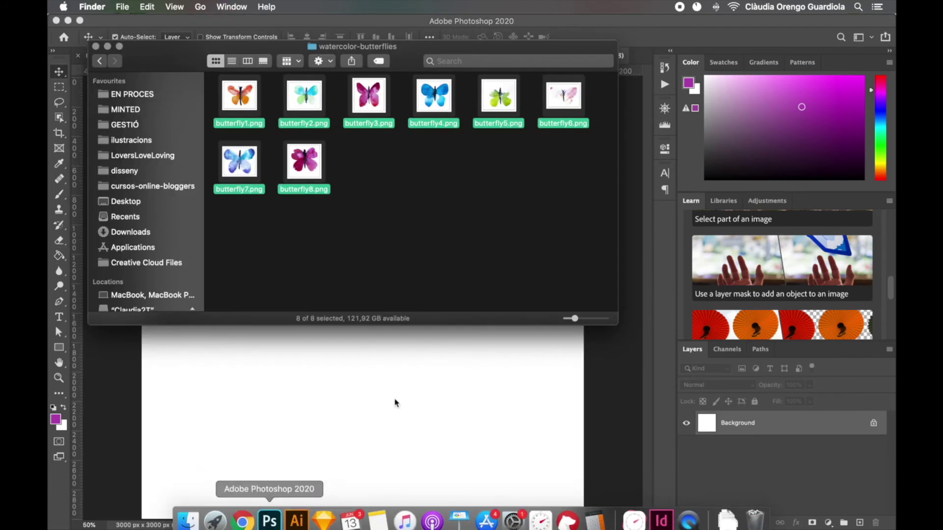
left_click_drag(367, 105, 347, 396)
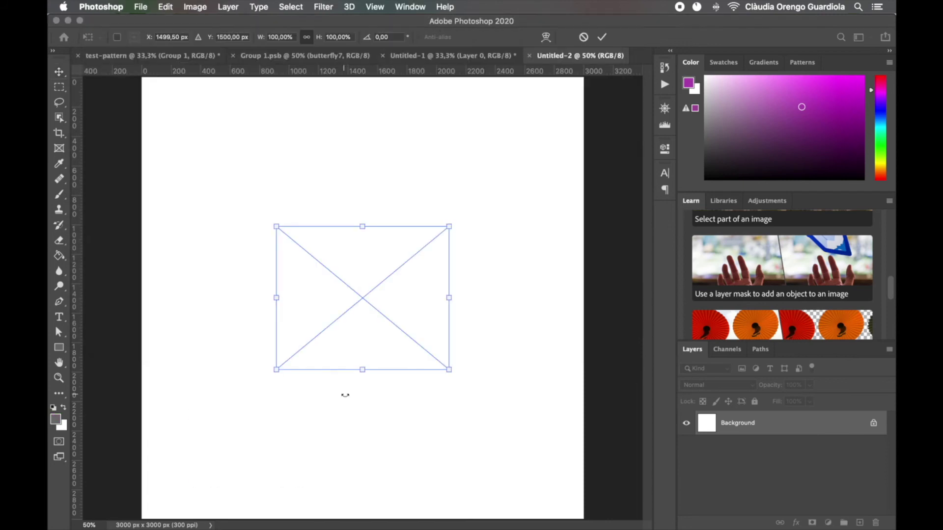
key("Return")
key("Return")
key("Return")
key("Return")
key("Return")
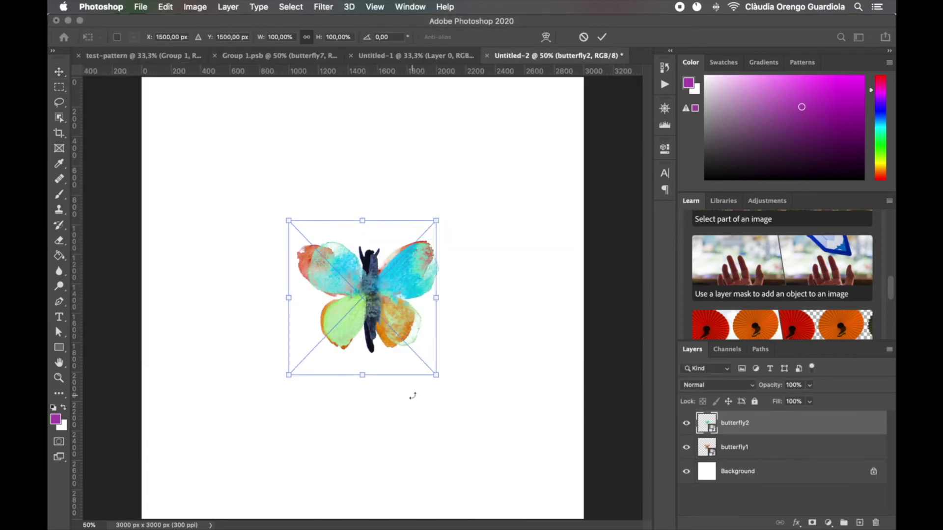
key("Return")
key("Return")
key("Return")
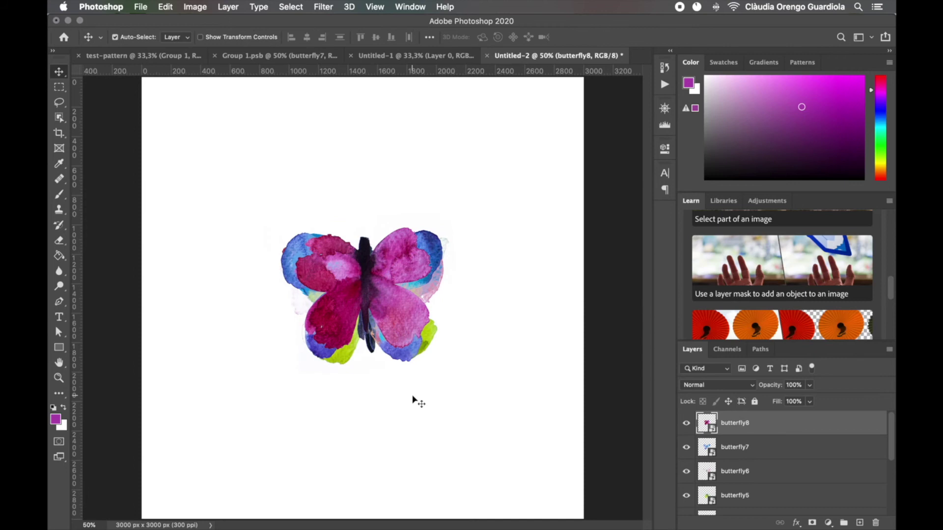
key("super+minus")
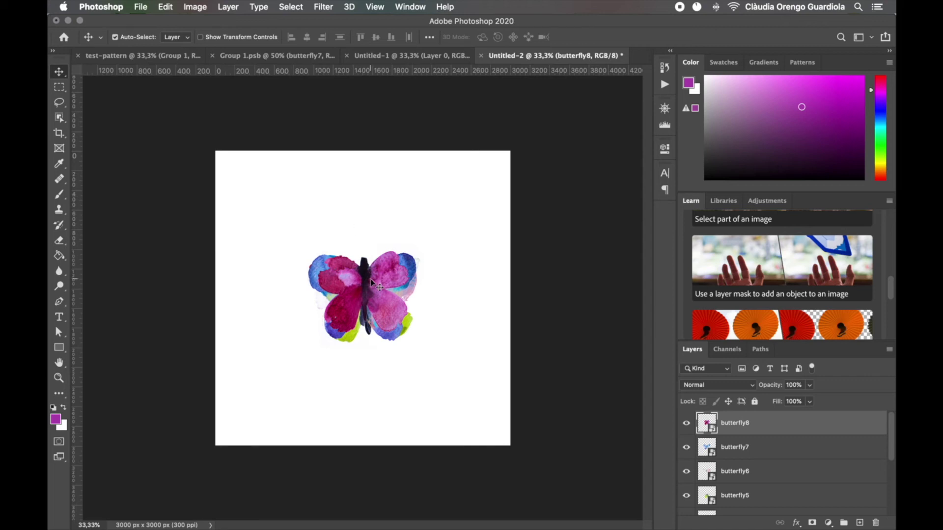
- Move the pink butterfly to the top-left corner, the green toward the right edge, and reposition the blue
left_click_drag(371, 281, 229, 155)
left_click(372, 307)
left_click_drag(372, 307, 369, 227)
left_click_drag(388, 290, 289, 373)
left_click_drag(393, 330, 412, 393)
left_click_drag(404, 325, 363, 324)
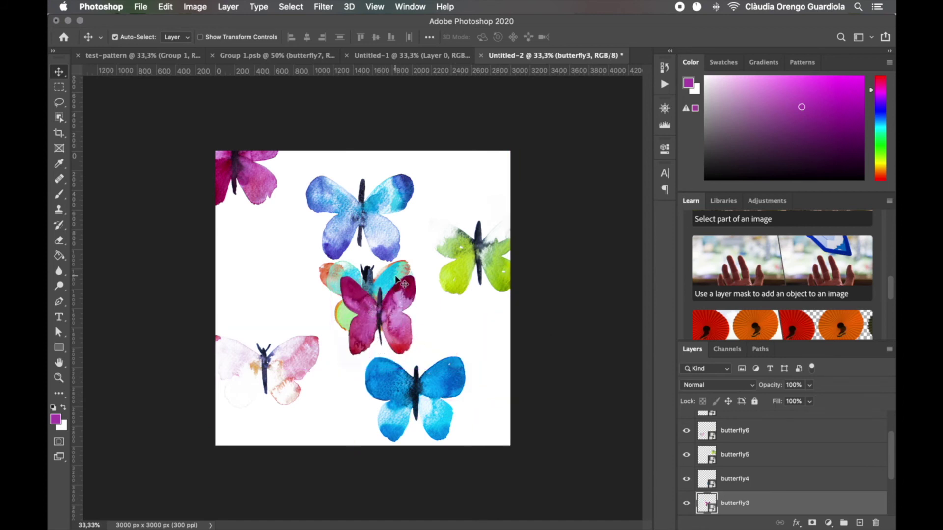
- Delete the multicolour butterfly and fine-tune the pink butterfly3, blue and green butterflies
left_click(397, 279)
key("Delete")
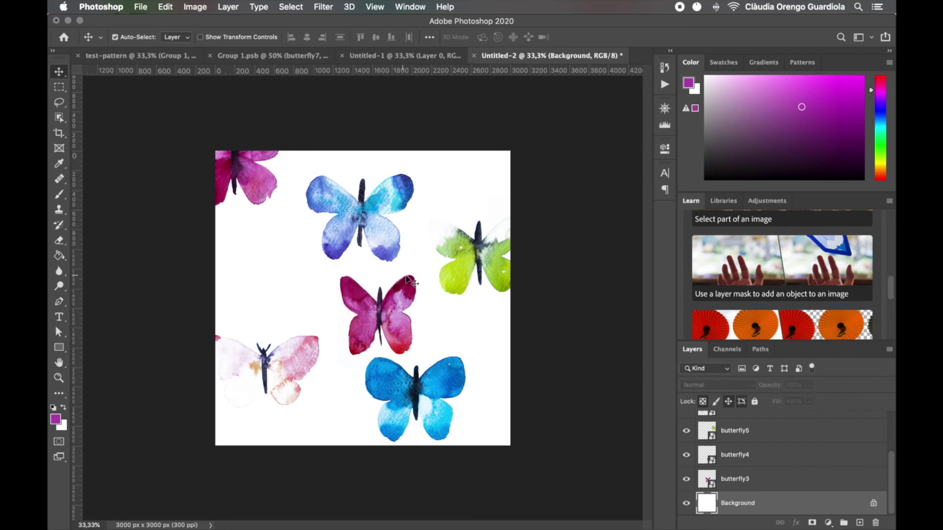
left_click_drag(410, 315, 402, 297)
left_click_drag(381, 212, 376, 203)
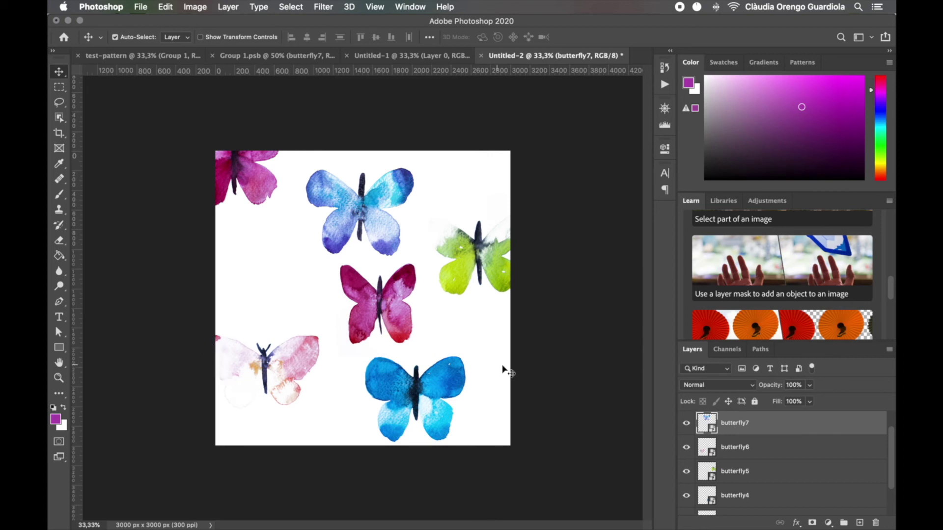
left_click(480, 254)
left_click_drag(480, 255, 489, 254)
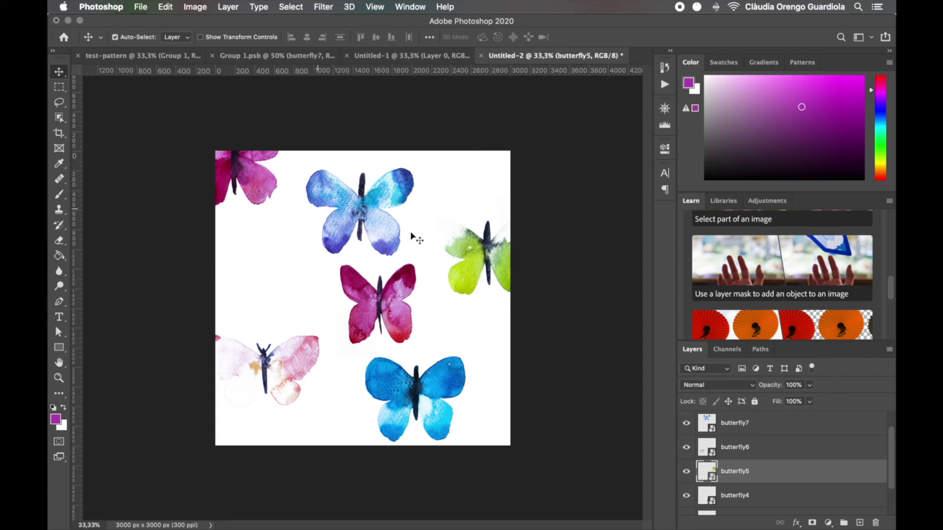
- Rasterize the butterfly8 through butterfly3 layers, then select the top-left pink butterfly
scroll(789, 474, "up", 1)
left_click(753, 423)
scroll(754, 429, "down", 3)
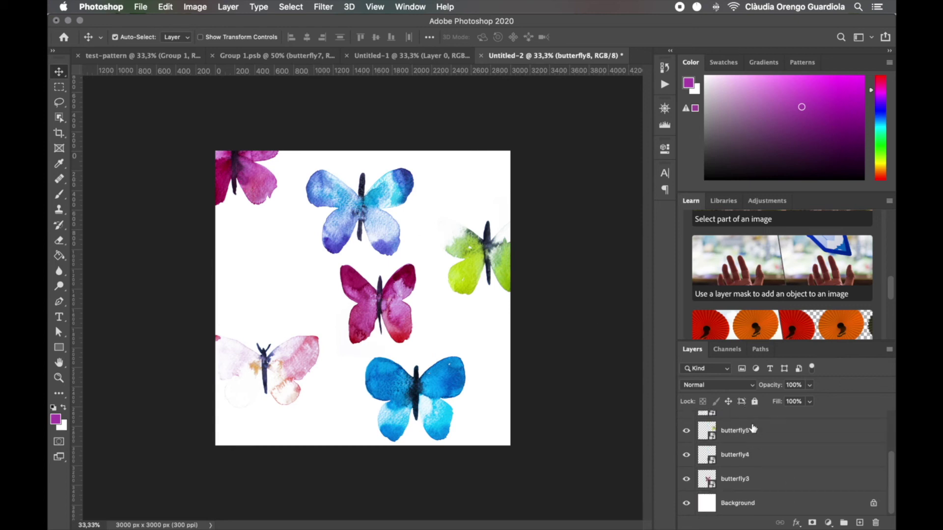
left_click(740, 482, "shift")
right_click(740, 483)
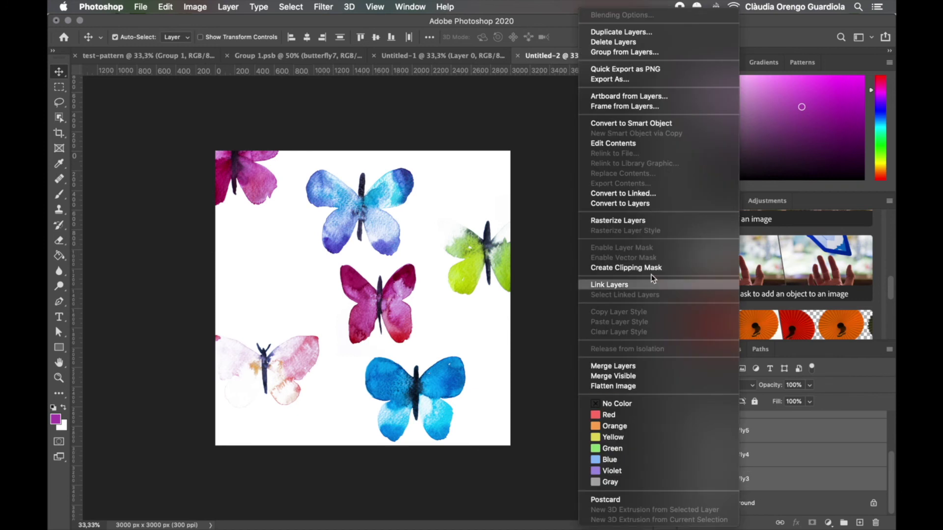
left_click(634, 222)
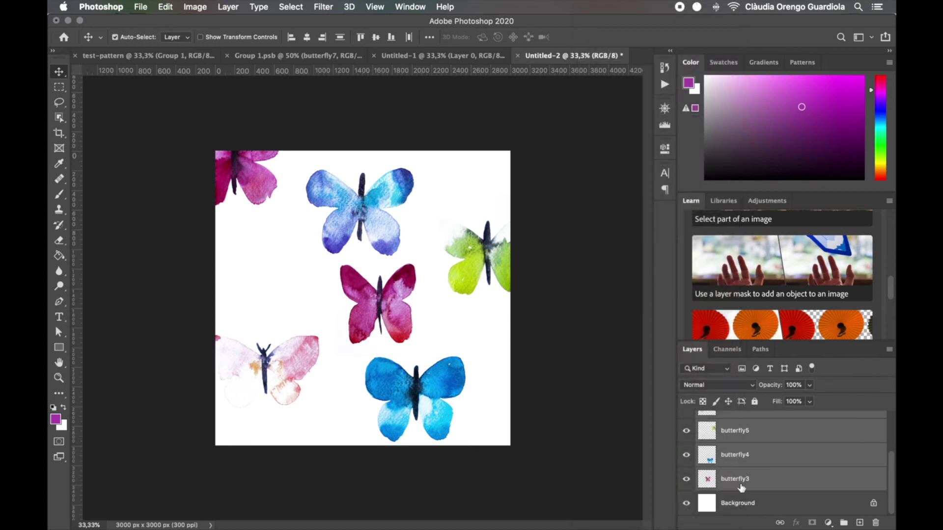
left_click(272, 229)
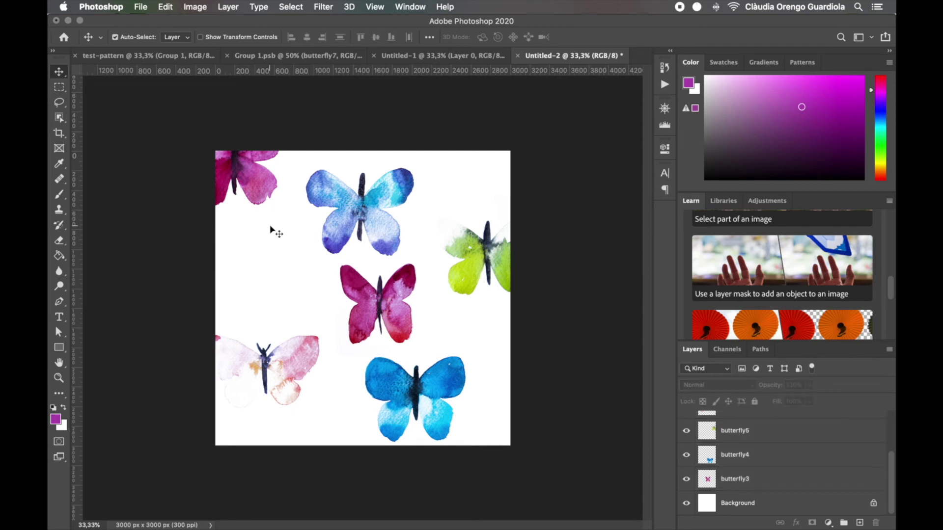
left_click(246, 189)
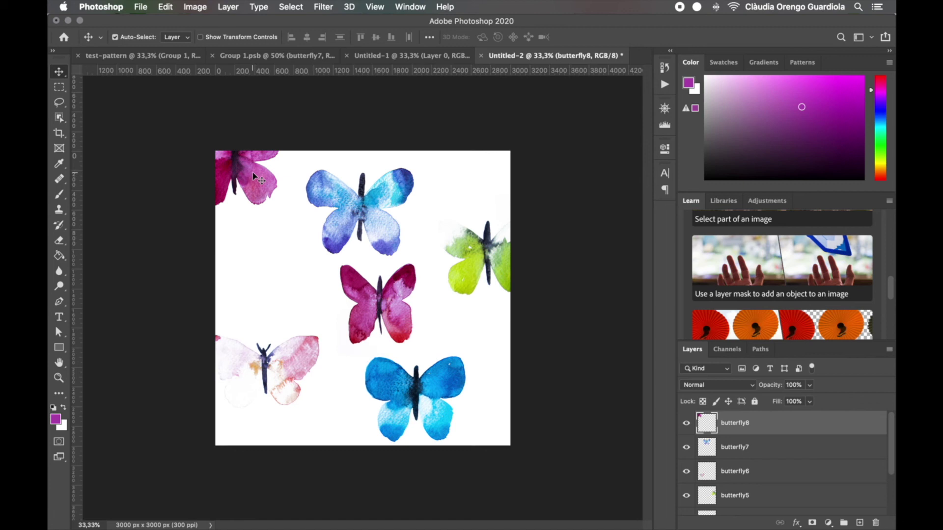
- Duplicate the top-left pink butterfly and shift the copy +3000 px in X to the right edge
left_click(236, 6)
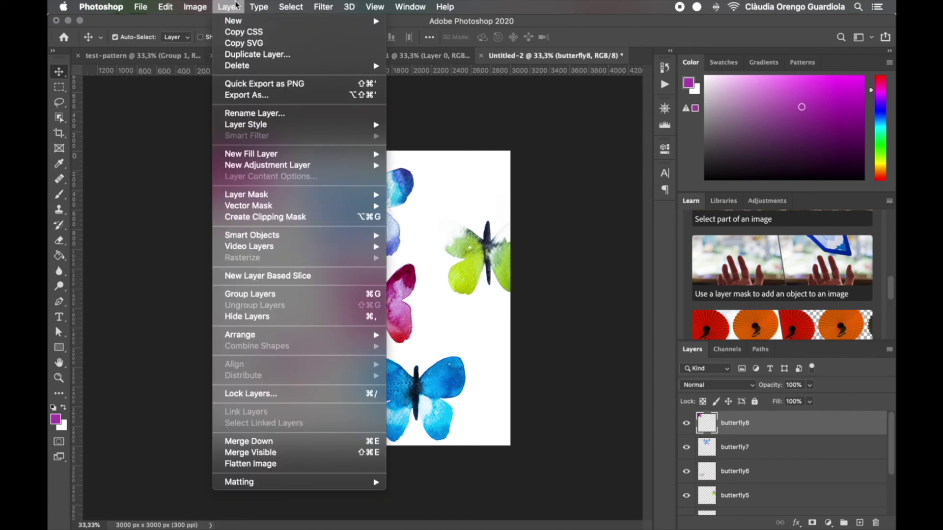
key("Escape")
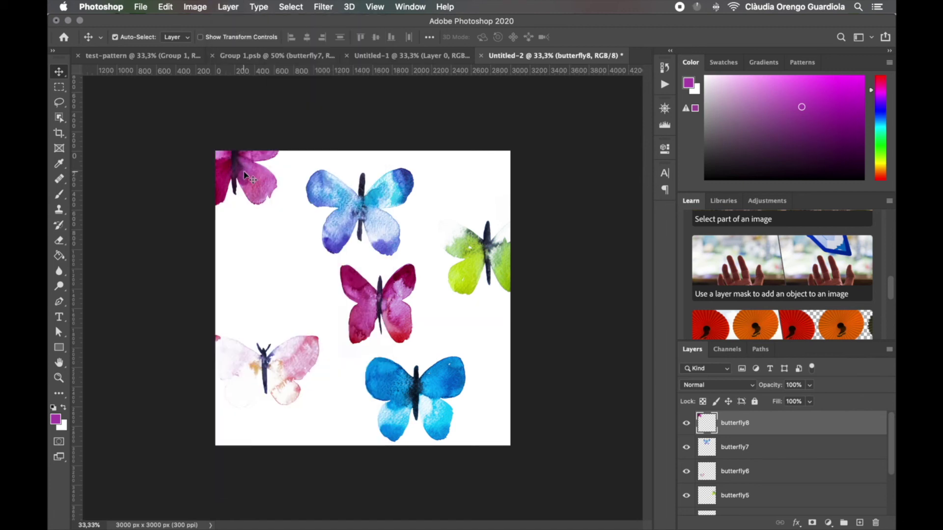
key("super+j")
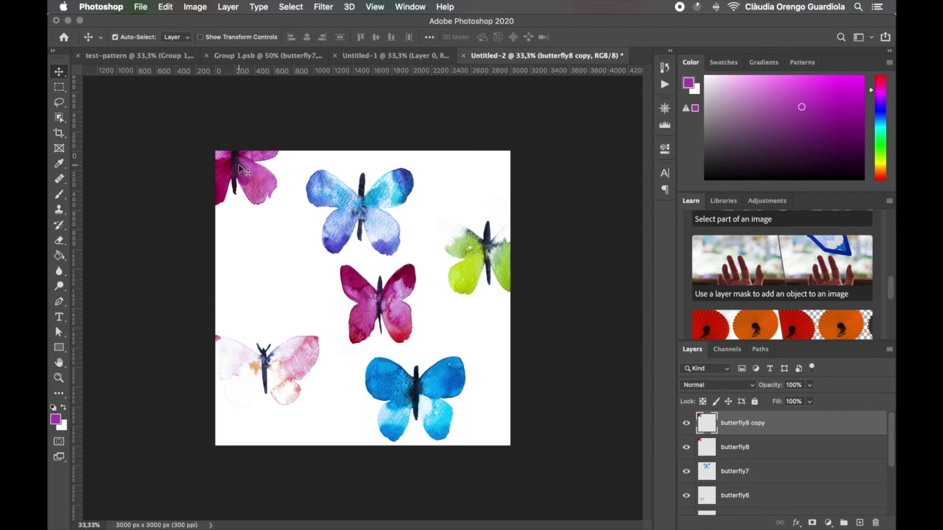
key("super+t")
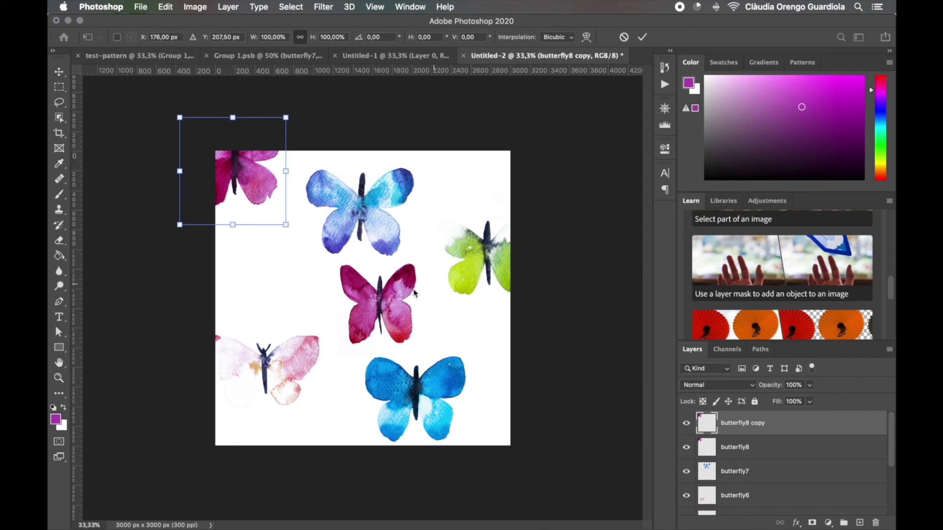
left_click(178, 37)
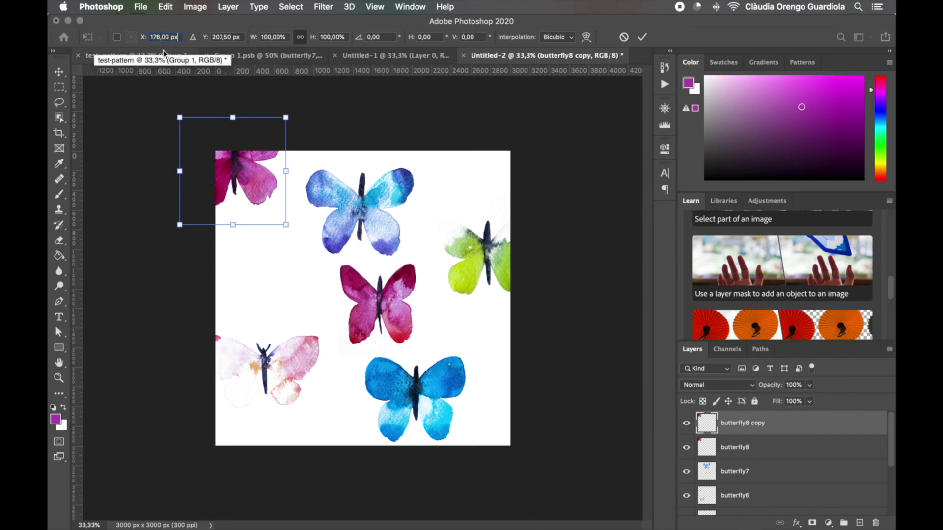
type("+")
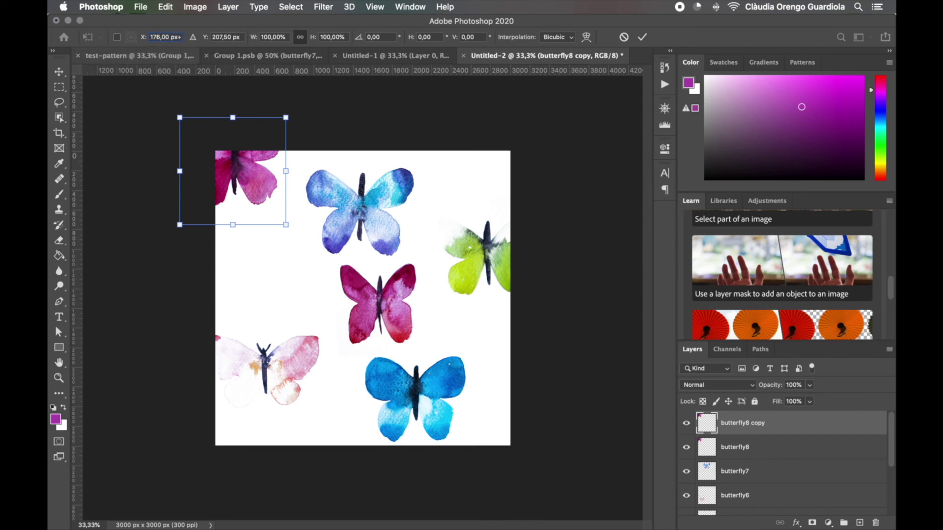
type("3000")
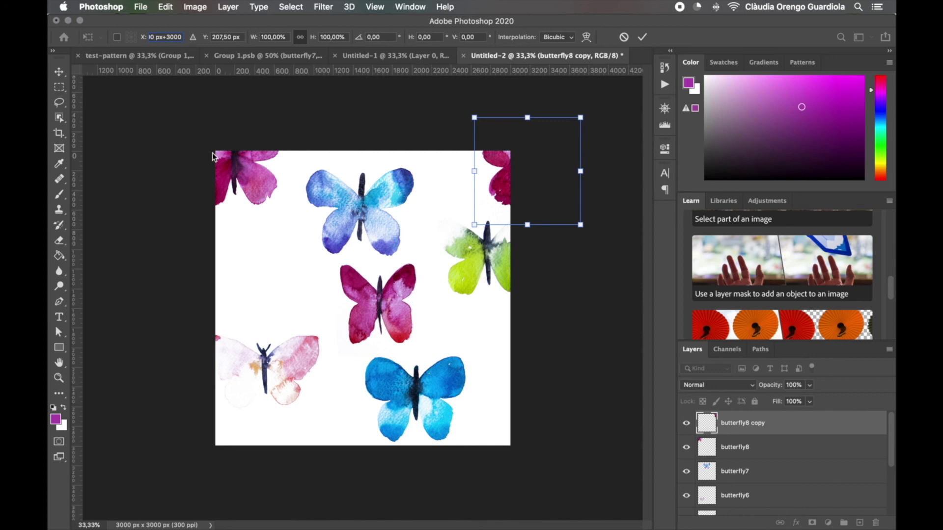
key("Return")
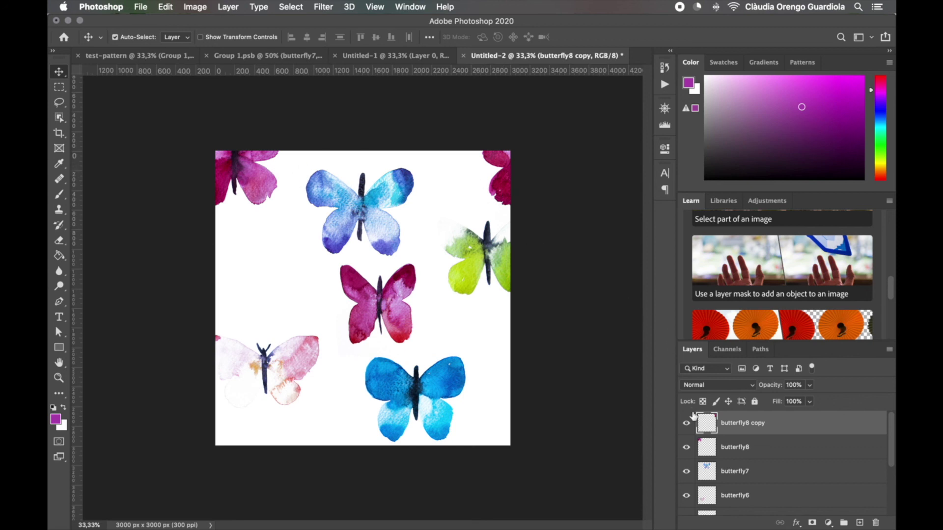
left_click(707, 449, "shift")
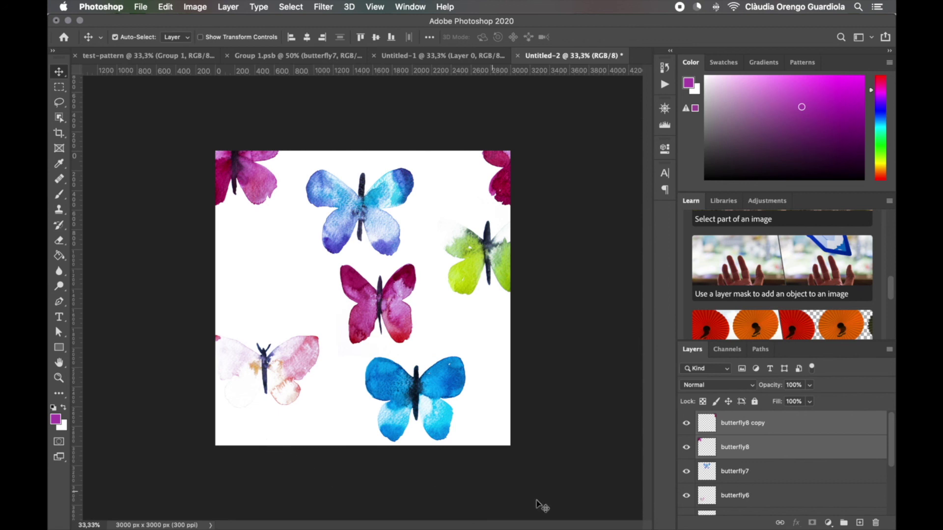
- Duplicate both magenta butterfly layers and shift the copies +3000 px in Y to the bottom corners
key("super+j")
key("super+j")
key("super+t")
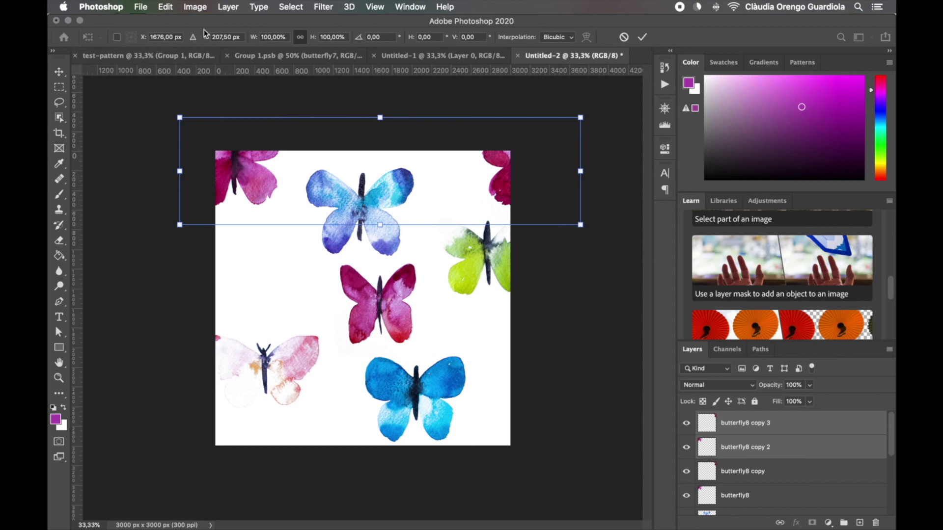
left_click(239, 37)
left_click(240, 37)
type("+3000")
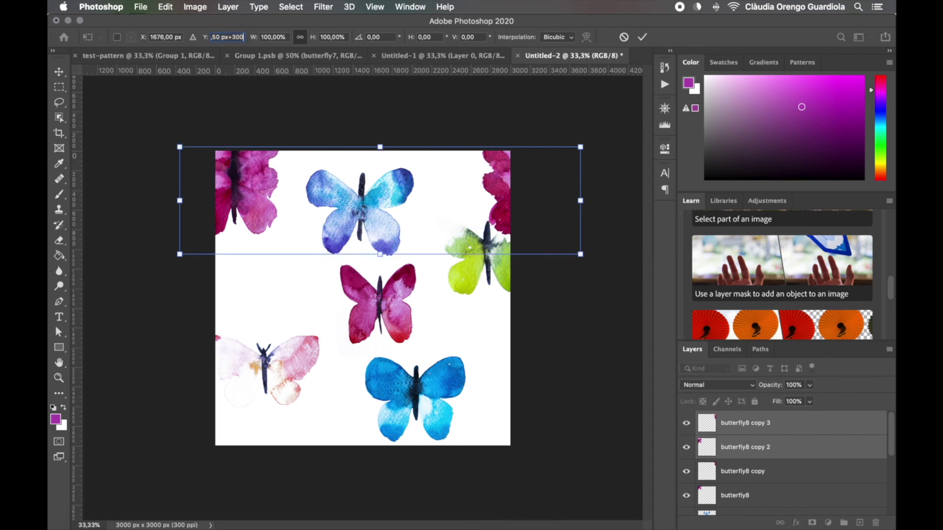
key("Return")
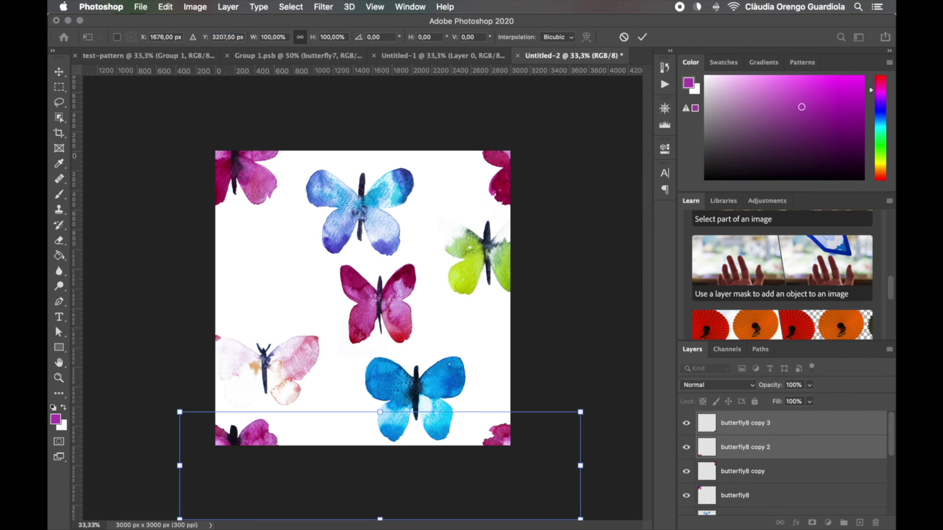
key("Return")
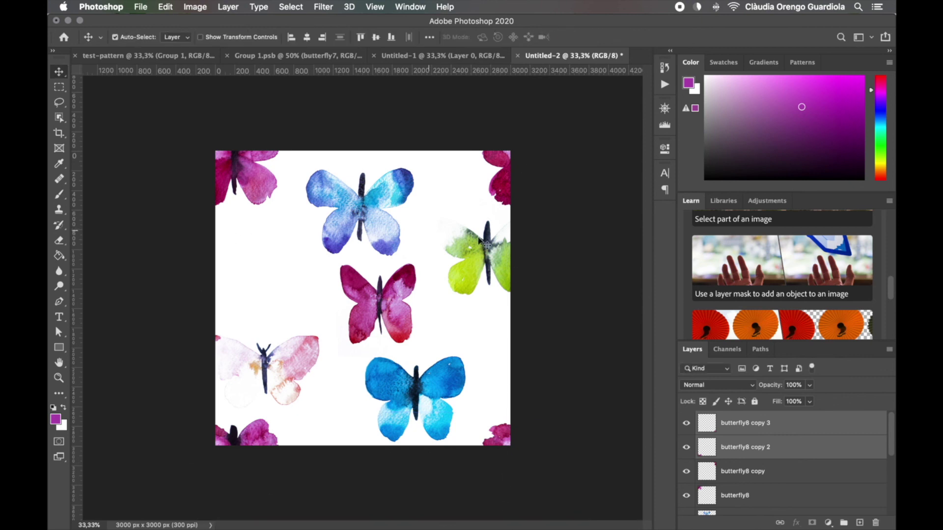
left_click(295, 351)
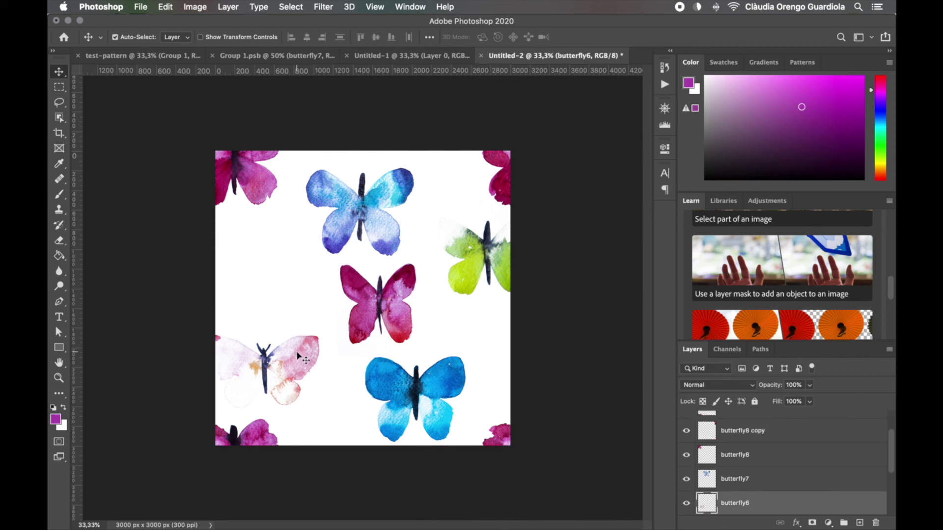
- Duplicate the pale pink butterfly and shift the copy +3000 px horizontally onto the right edge
key("super+j")
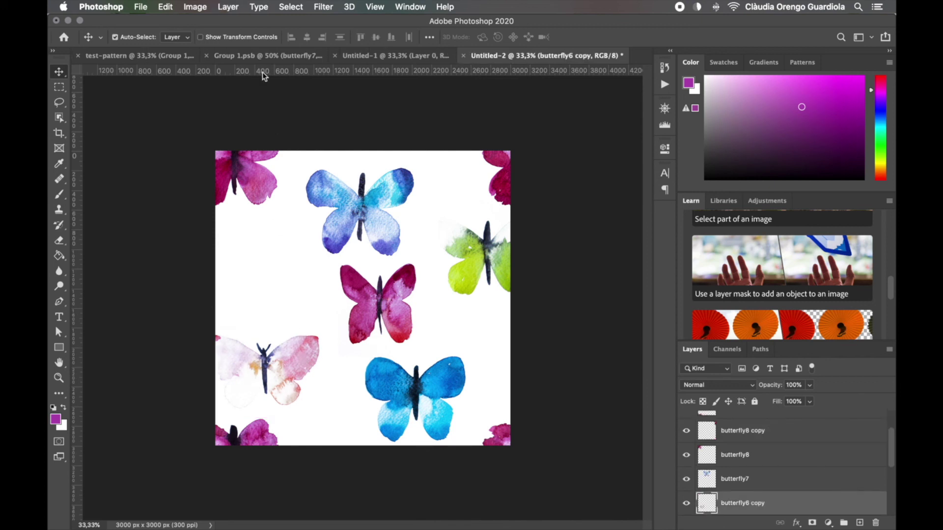
key("super+t")
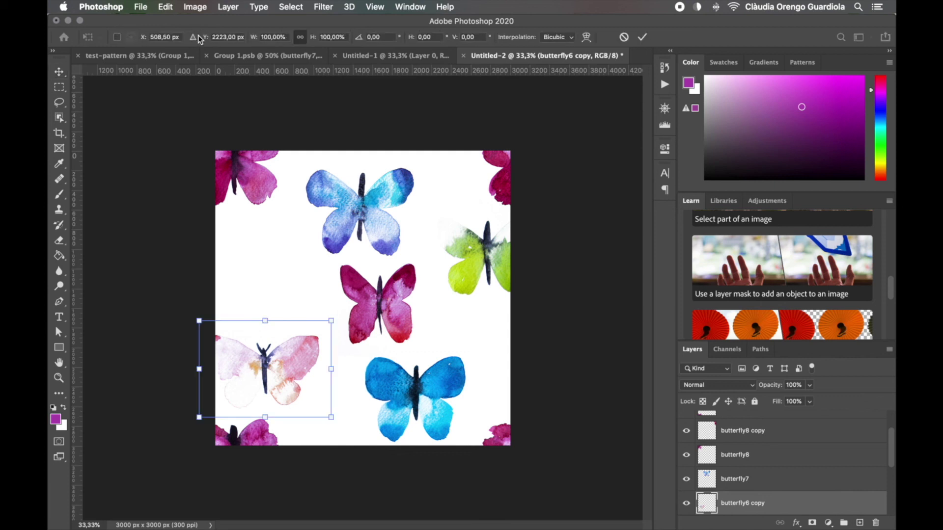
left_click(180, 36)
type("+3000")
key("Return")
key("Return")
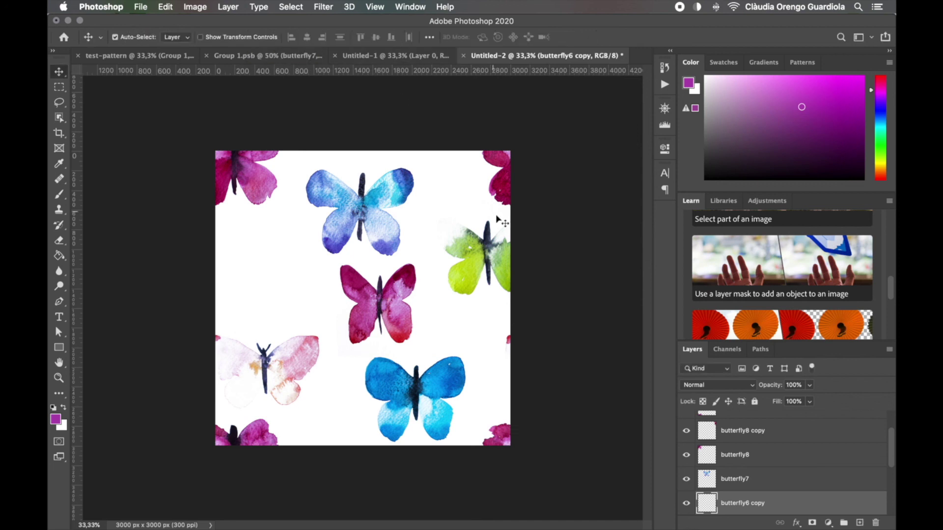
- Duplicate the green butterfly and ready its copy's X position for editing
left_click(486, 242)
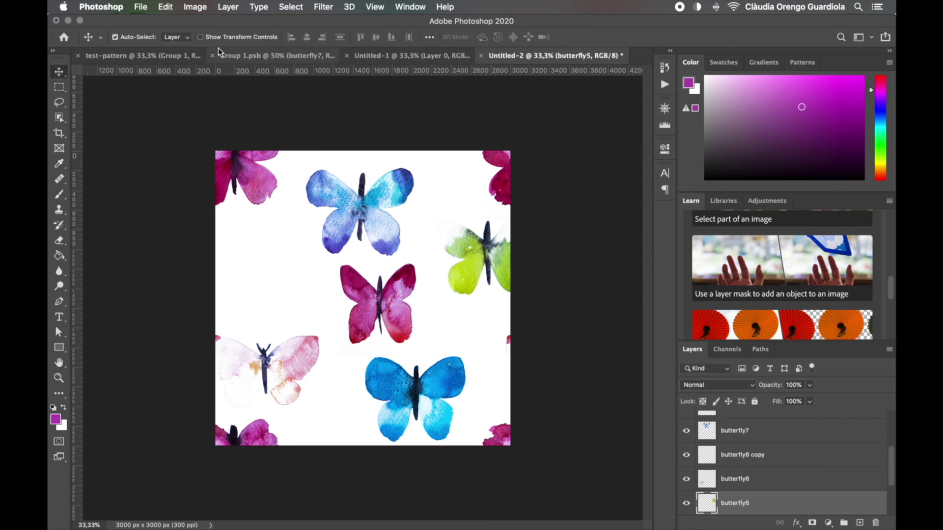
key("super+j")
key("super+t")
left_click(162, 37)
double_click(181, 37)
left_click(181, 36)
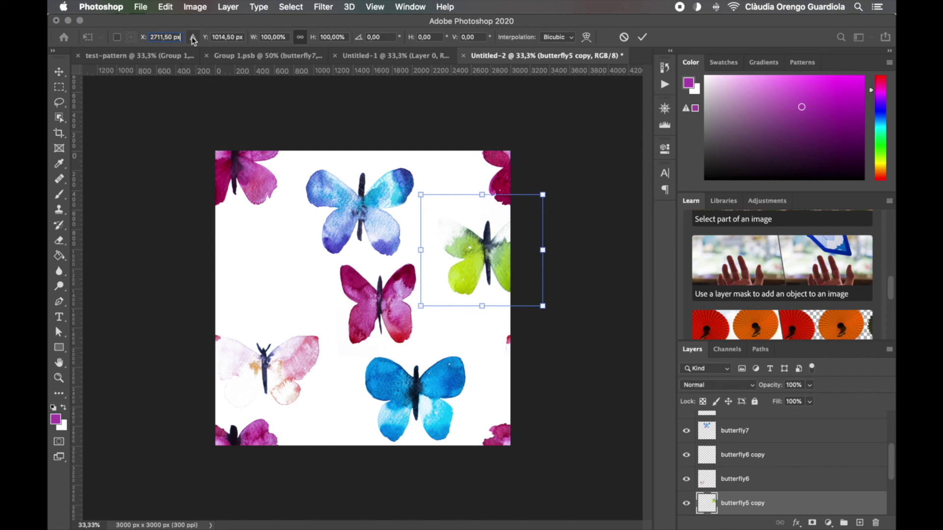
- Offset the green butterfly copy by -3000 px onto the left edge and commit
type("-")
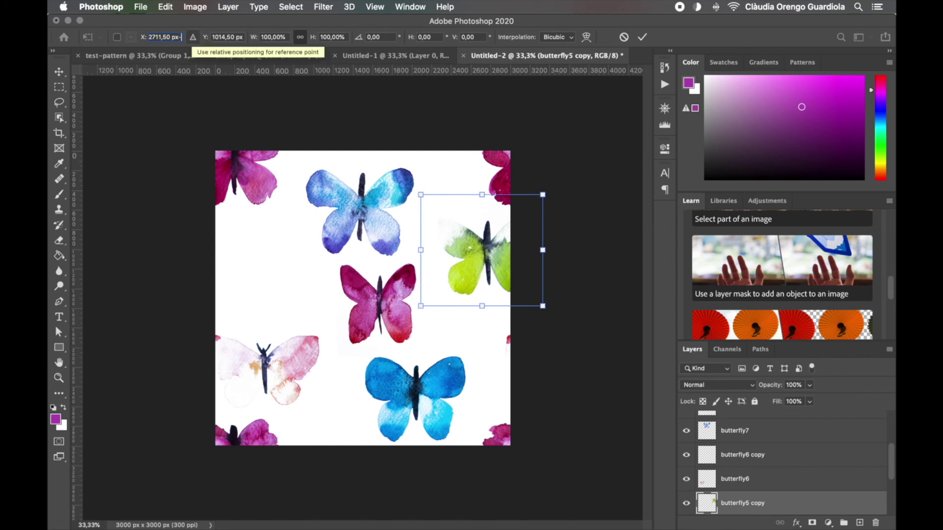
type("3000")
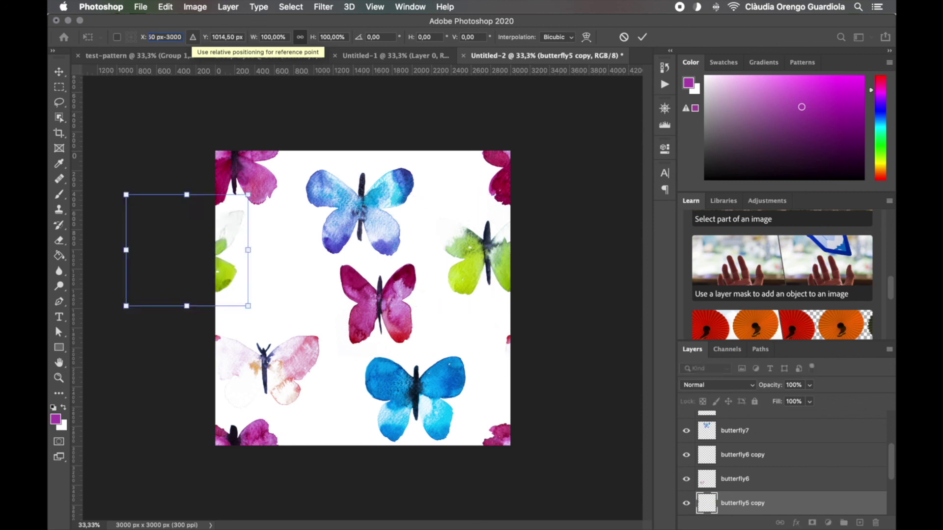
key("Return")
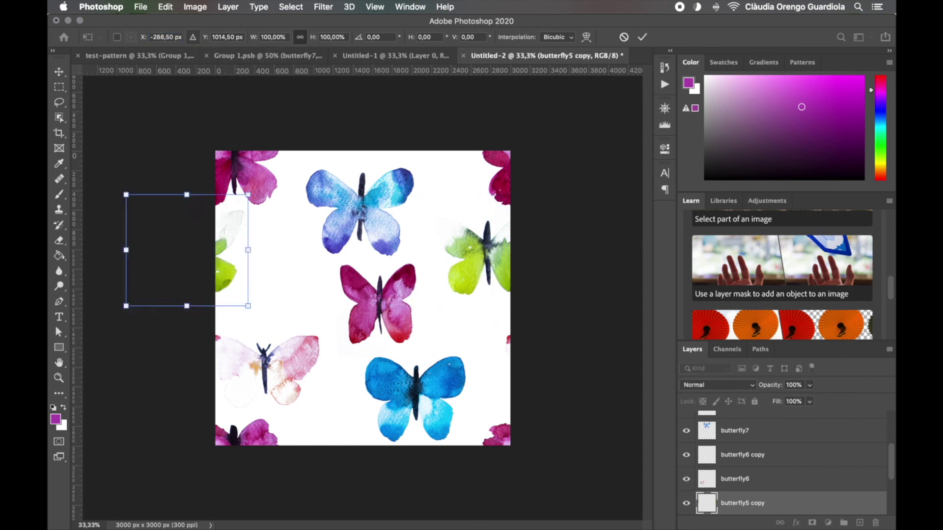
key("Return")
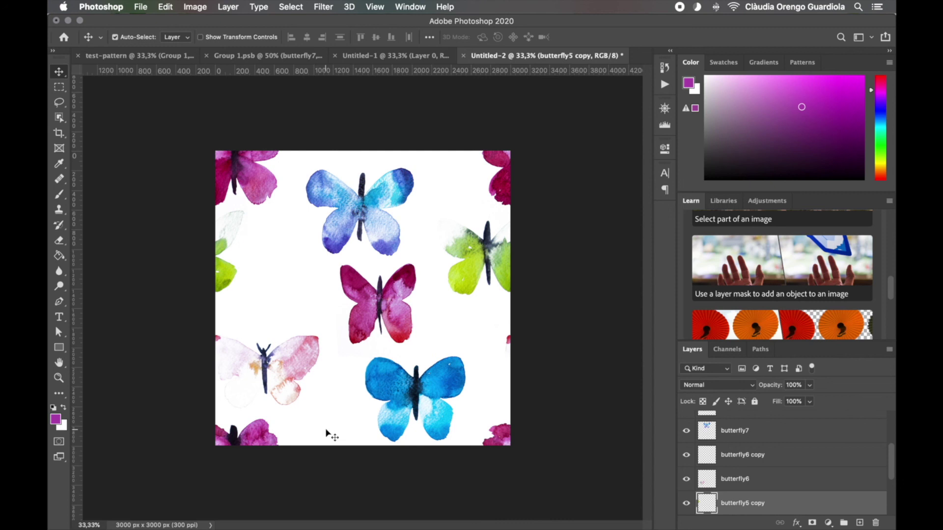
- Nudge the green, blue and magenta butterflies slightly into better positions
left_click(477, 256)
mouse_move(476, 266)
left_mouse_down()
mouse_move(450, 270)
mouse_move(488, 270)
left_mouse_up()
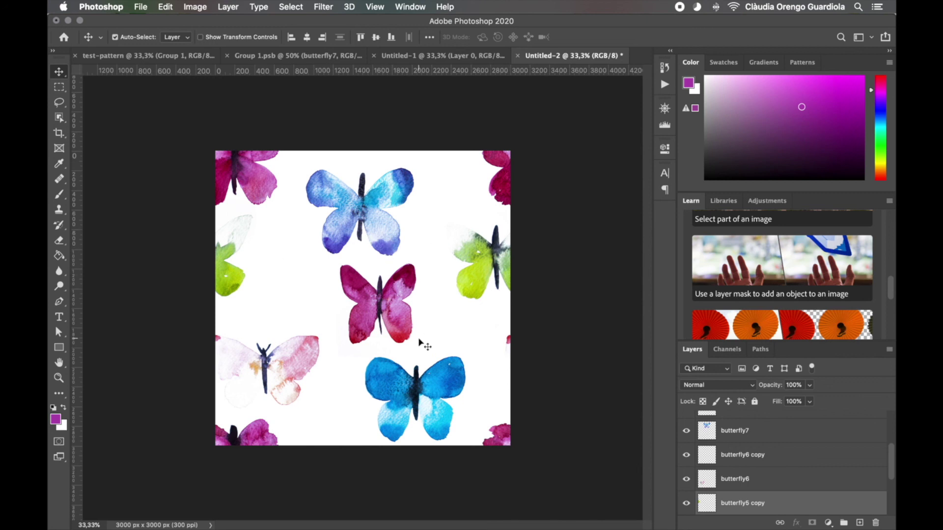
left_click_drag(399, 208, 397, 190)
left_click_drag(400, 278, 401, 277)
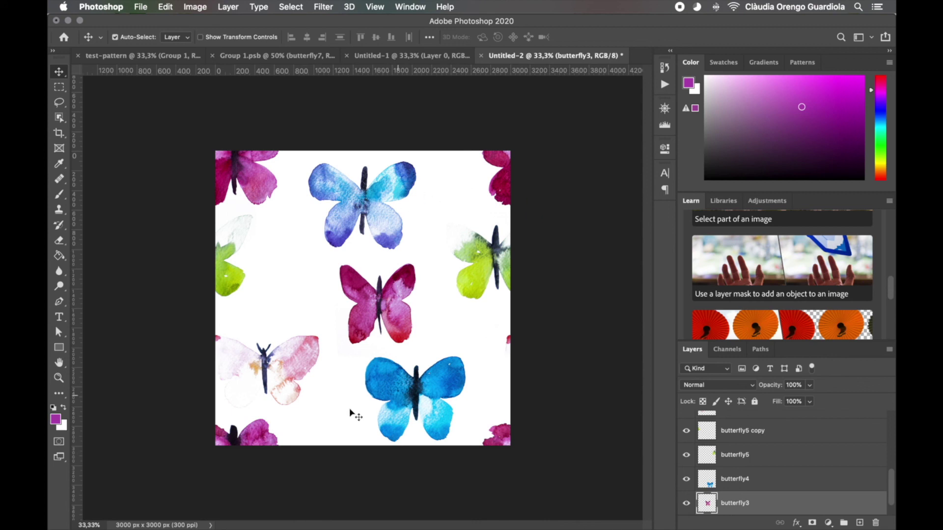
left_click(167, 7)
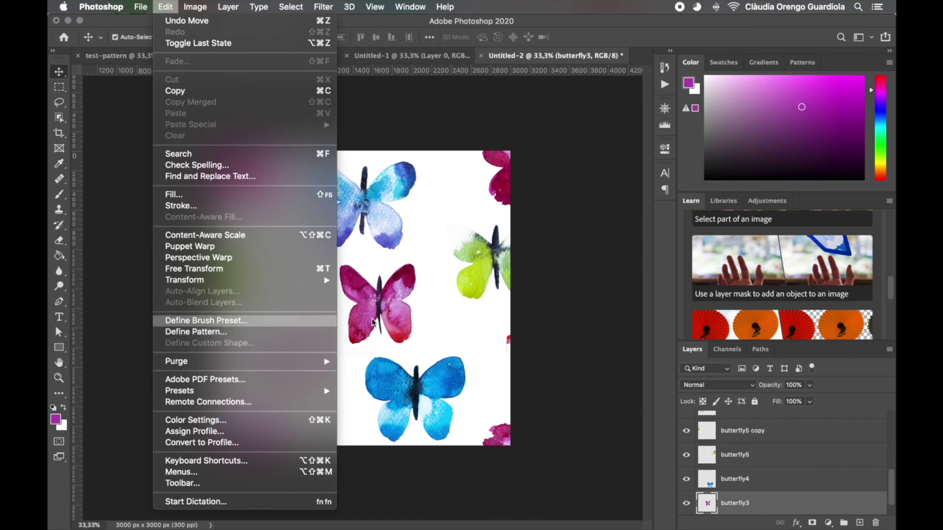
left_click(564, 313)
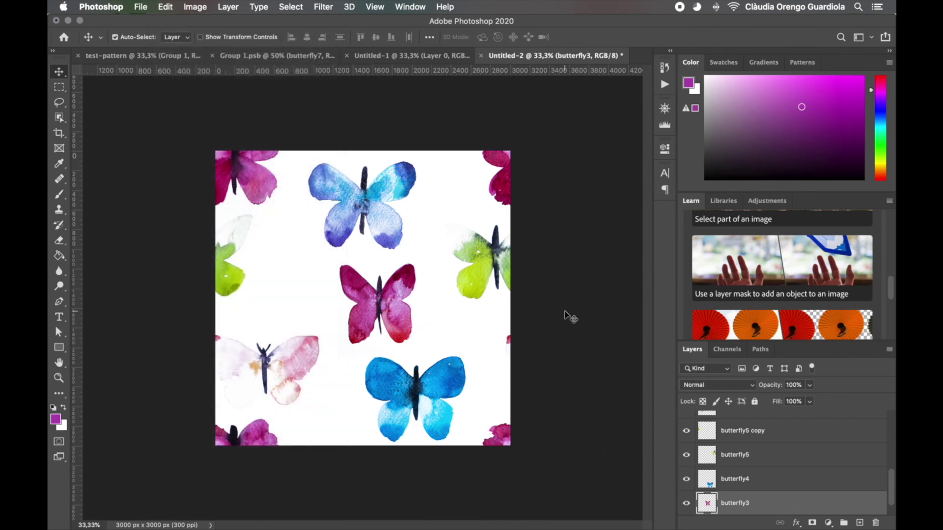